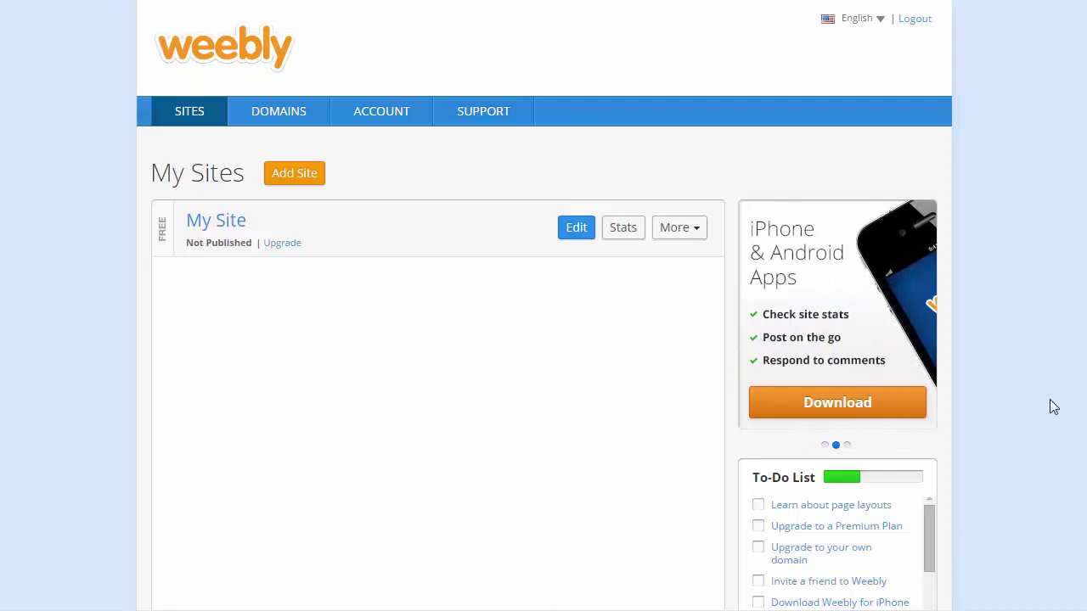
Step: Set My Site's focus to a general website and choose the Corporate solar-panel theme
left_click(573, 237)
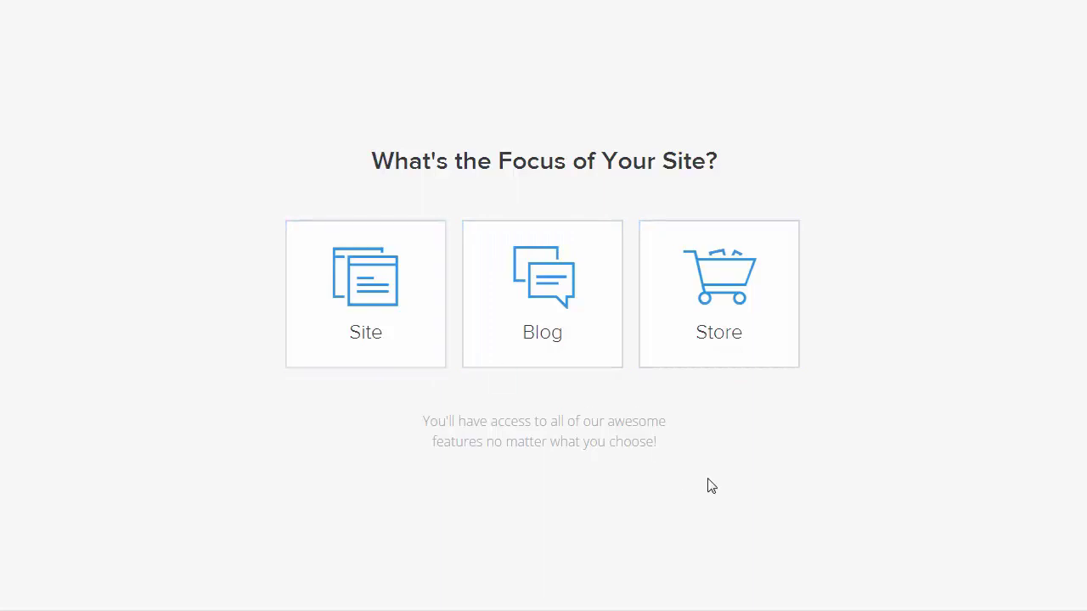
left_click(349, 307)
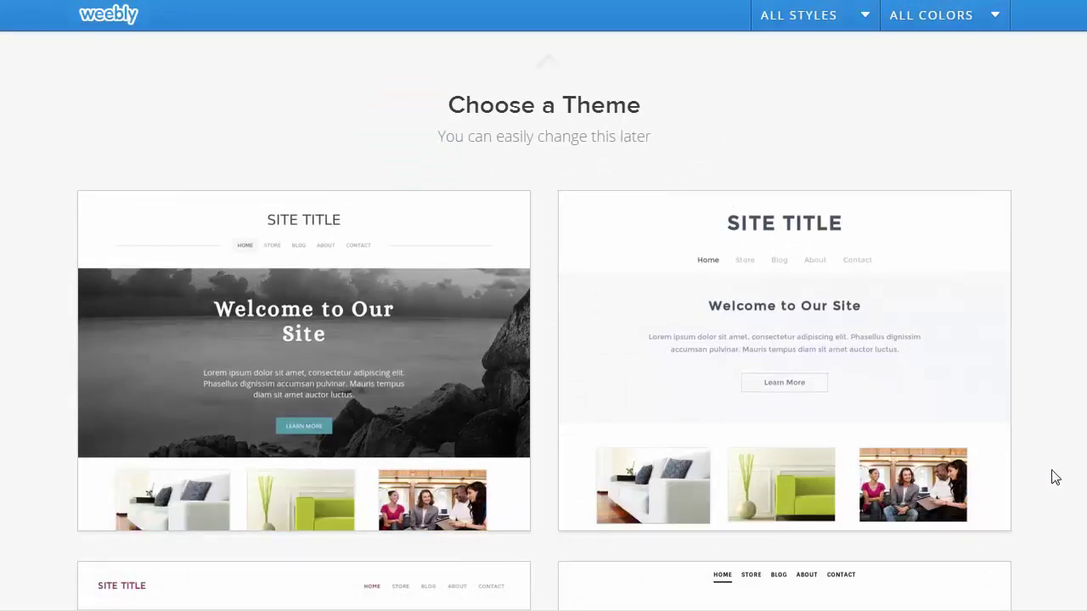
left_click(829, 22)
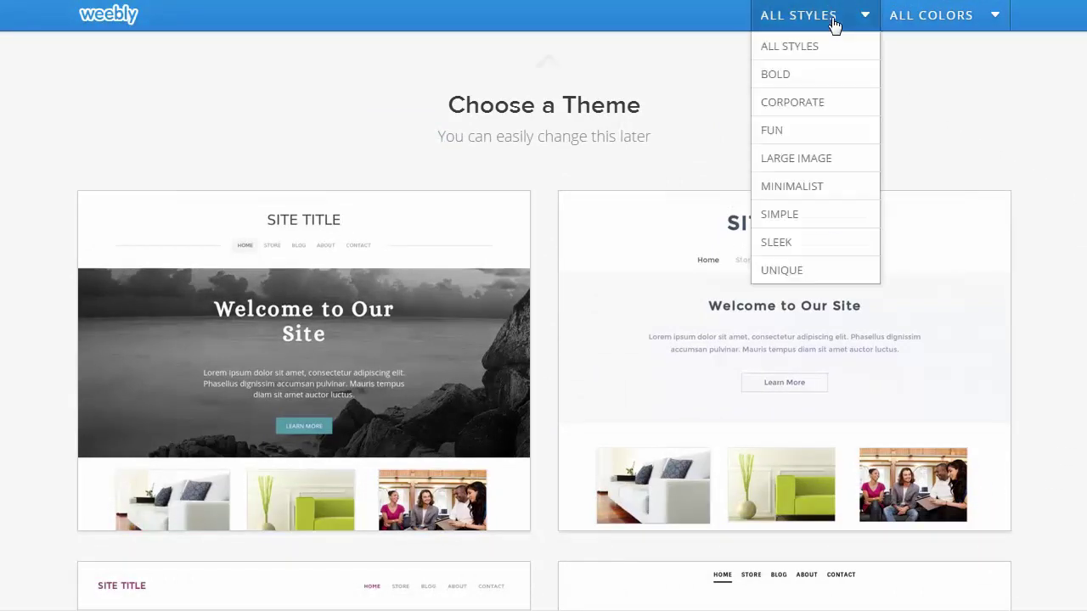
left_click(821, 113)
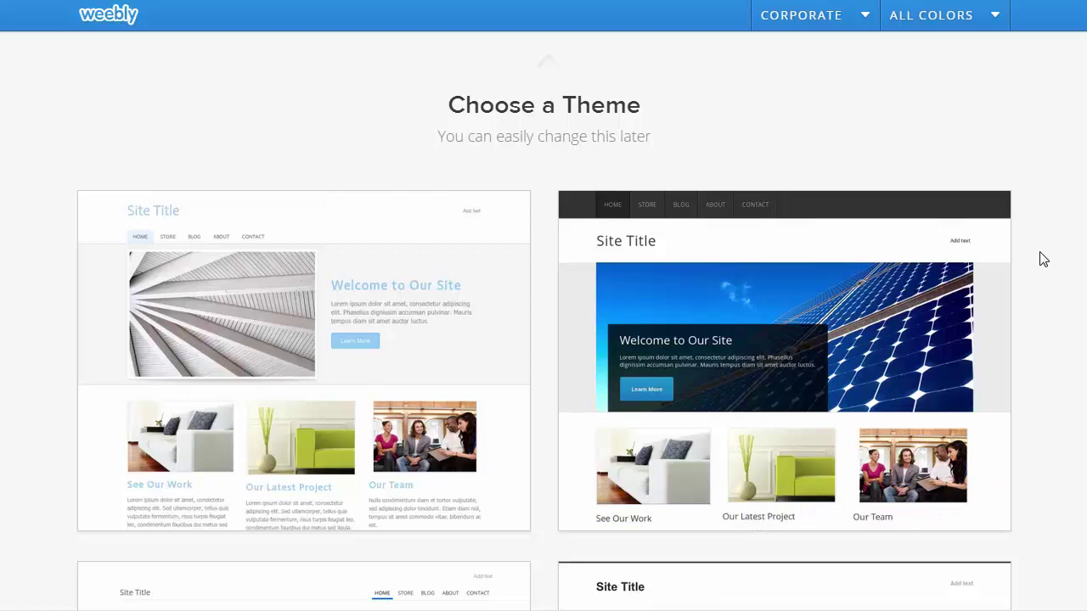
mouse_move(968, 514)
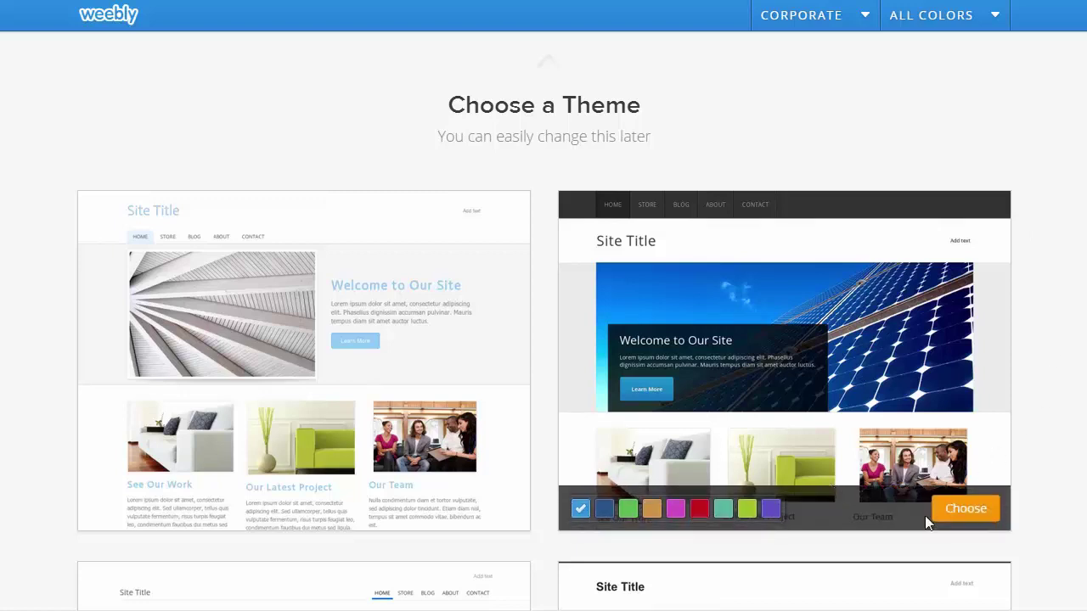
left_click(969, 514)
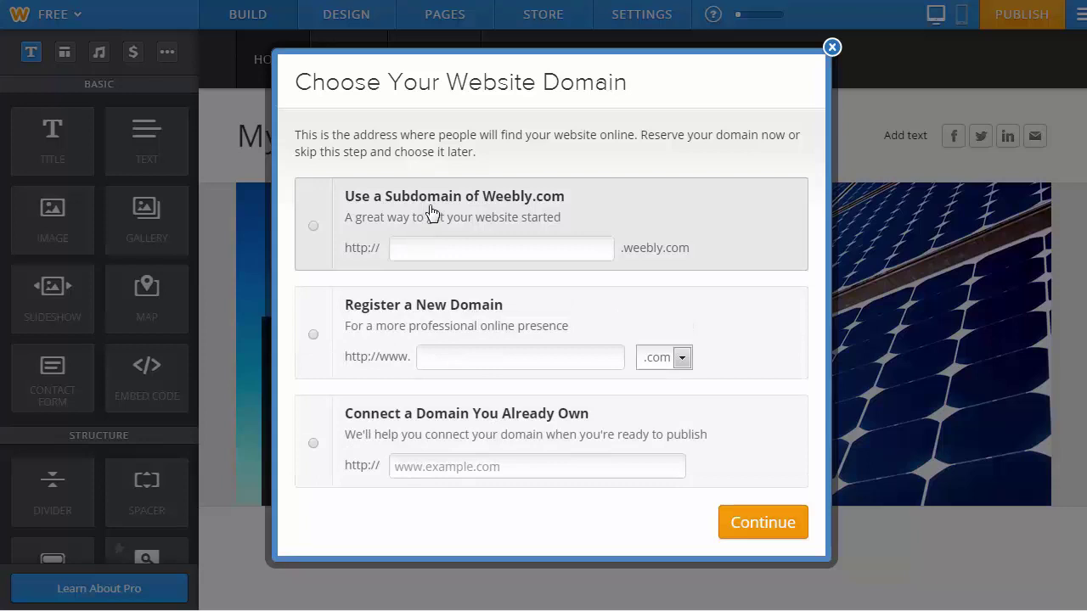
Step: Claim the free subdomain mycorporatewebsite.weebly.com and continue into the editor
left_click(316, 230)
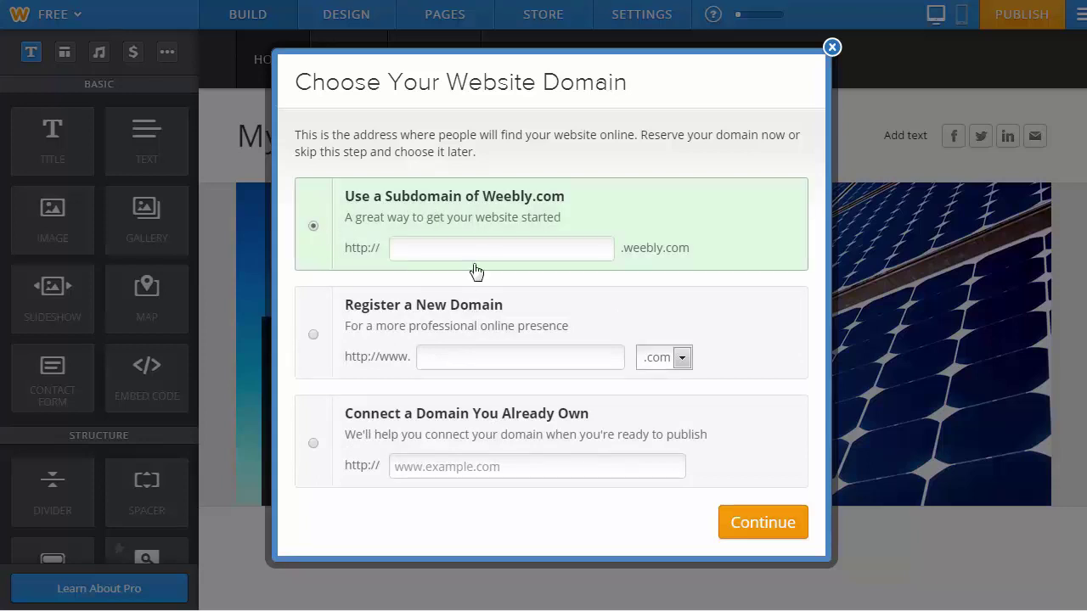
left_click(481, 244)
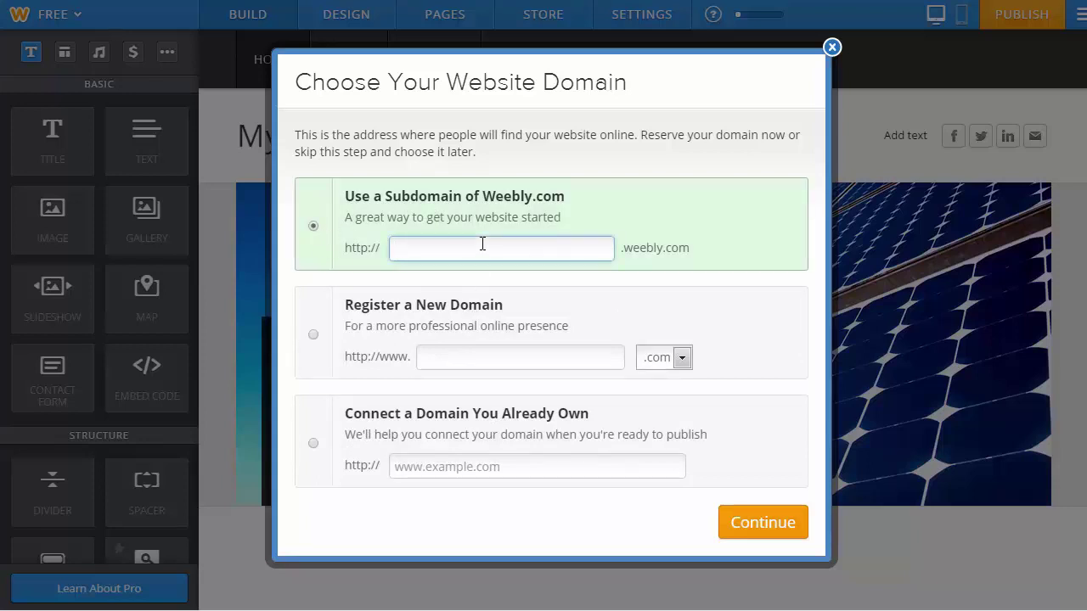
type("mycorporatewebsite")
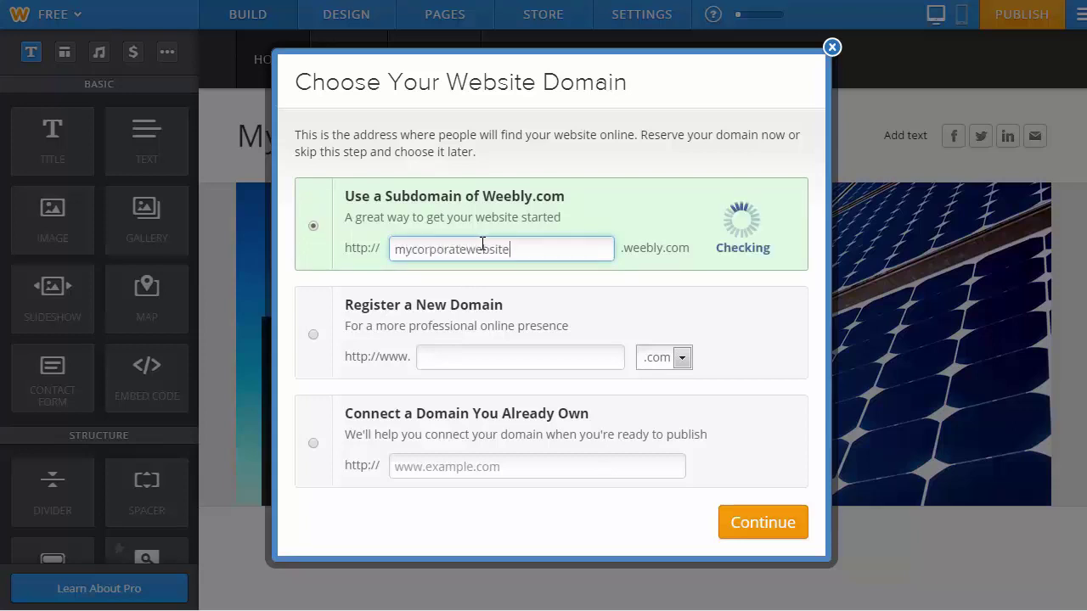
left_click(748, 525)
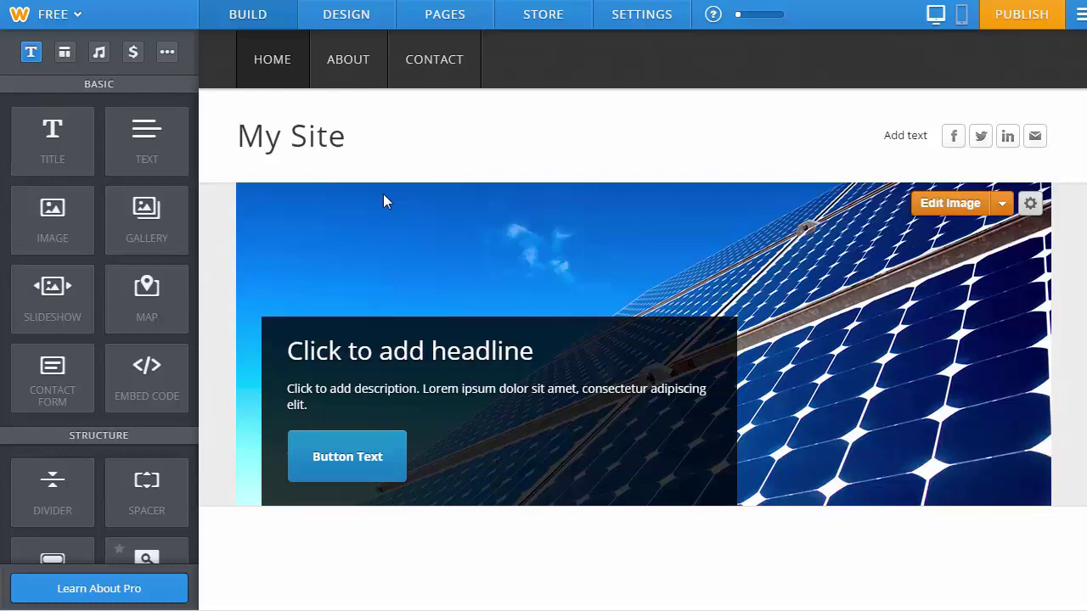
Step: Try replacing the site title with a logo, then back out
mouse_move(330, 136)
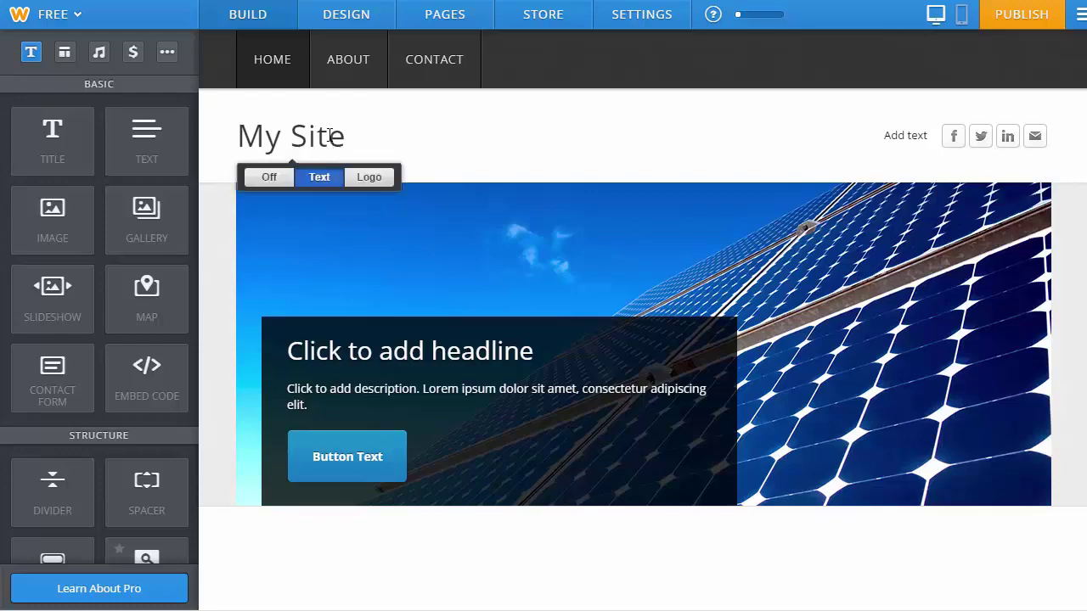
left_click(370, 179)
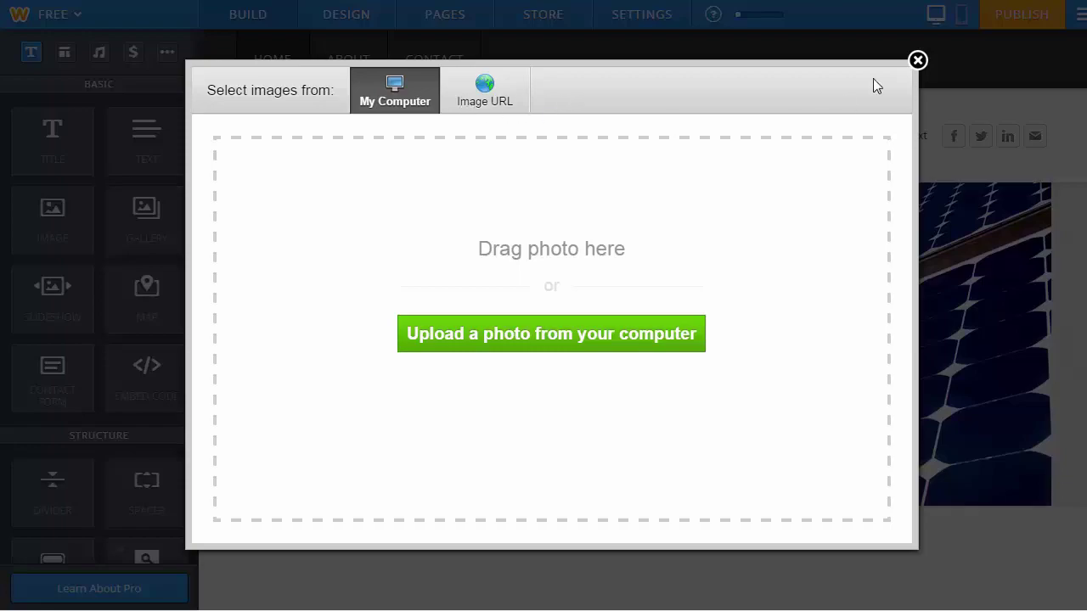
left_click(917, 61)
Step: Retype the site title from 'My Site' to 'My Corporate Website'
mouse_move(309, 140)
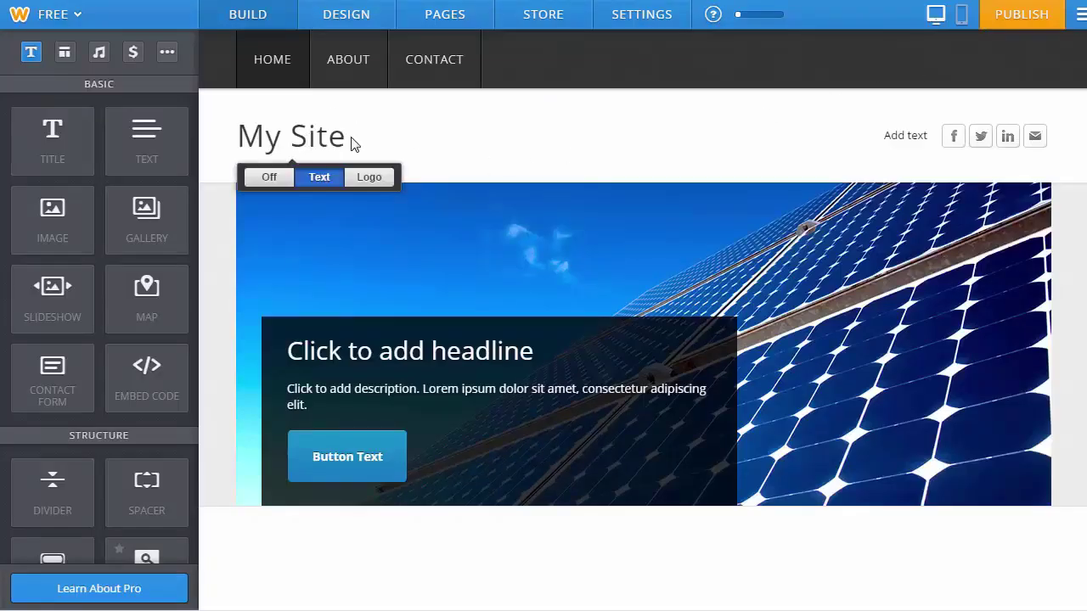
left_click_drag(348, 138, 233, 128)
type("M<")
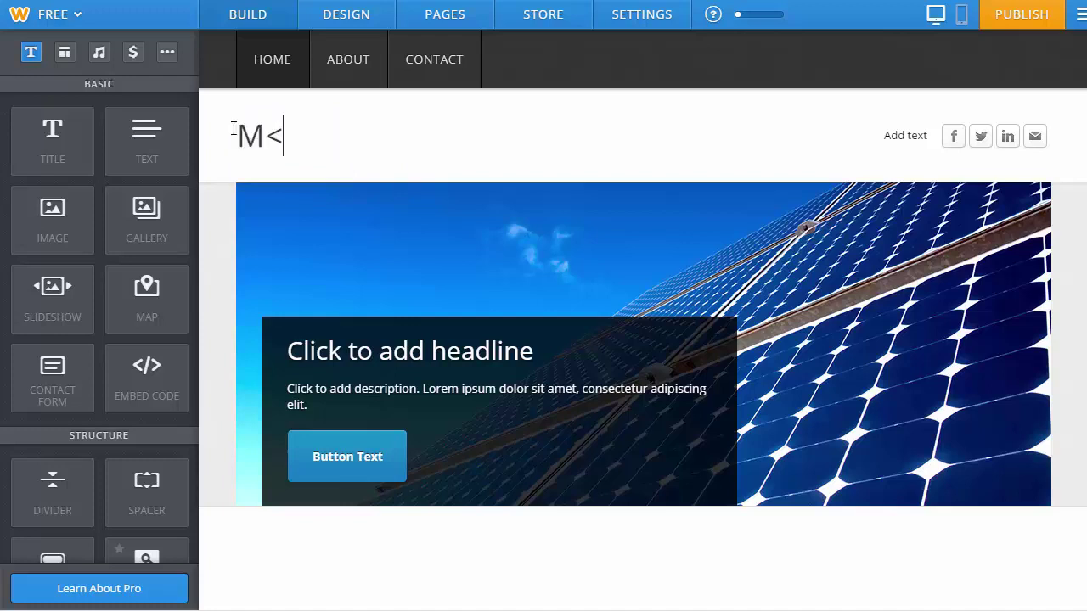
type("y Coirpo")
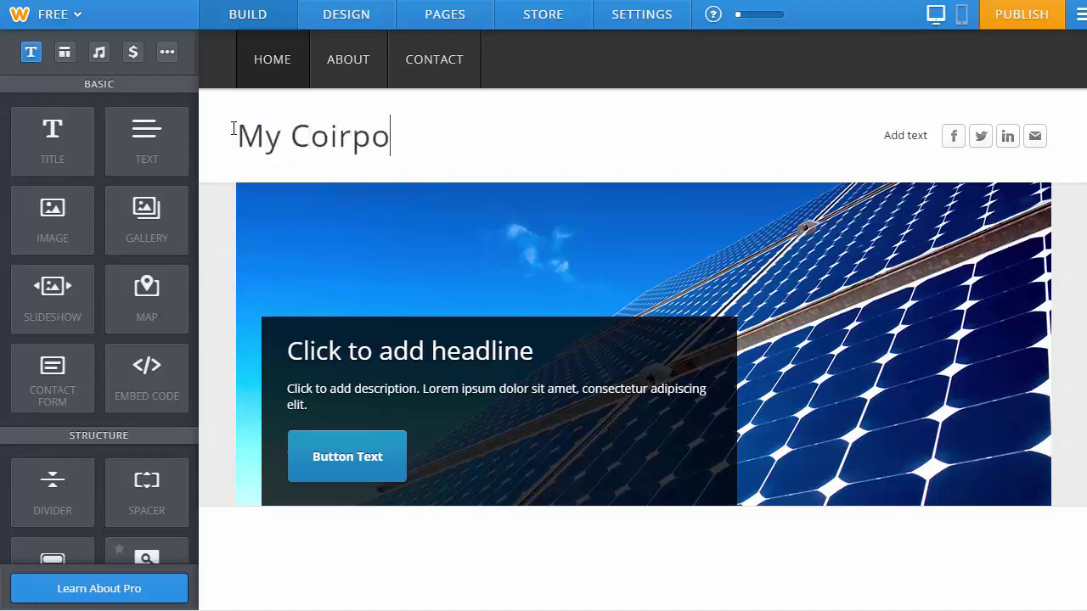
key("BackSpace")
key("BackSpace")
key("BackSpace")
key("BackSpace")
type("rporate Website")
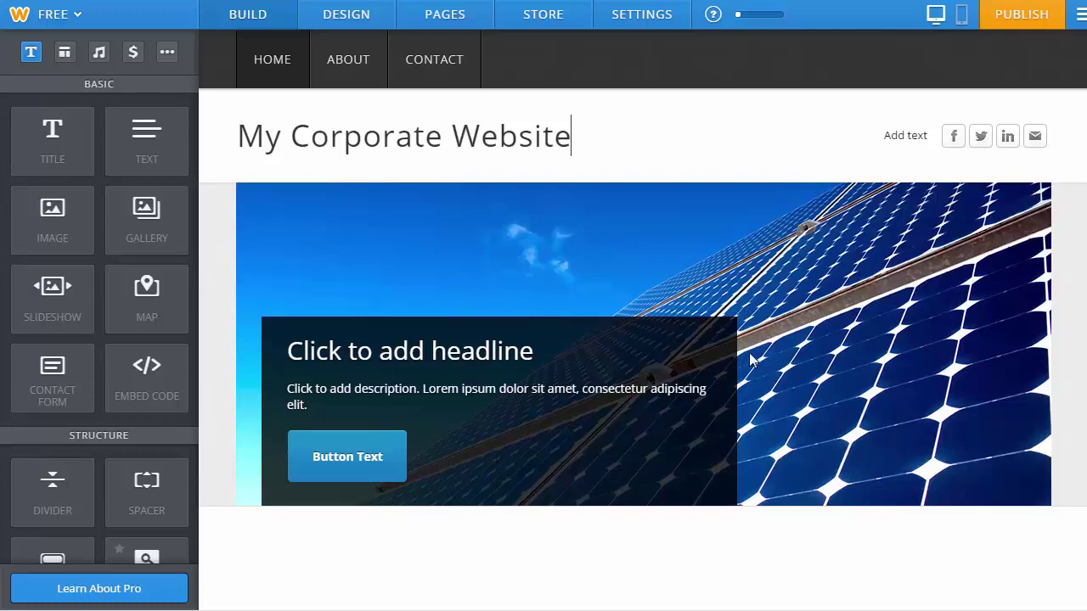
Step: Search stock images for 'business' in the banner editor and show the free photos
left_click(977, 208)
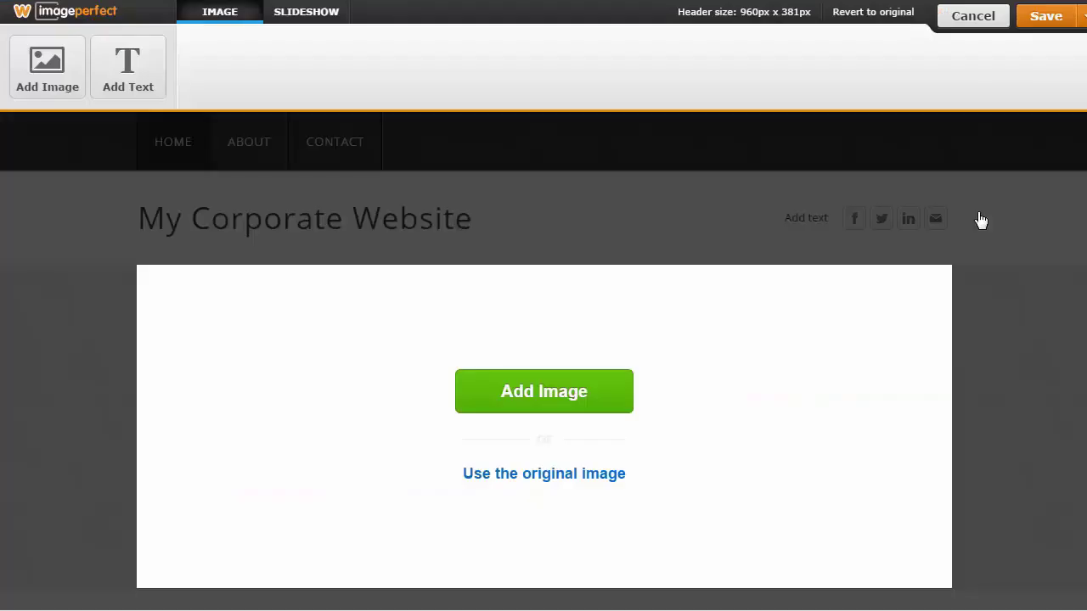
left_click(575, 393)
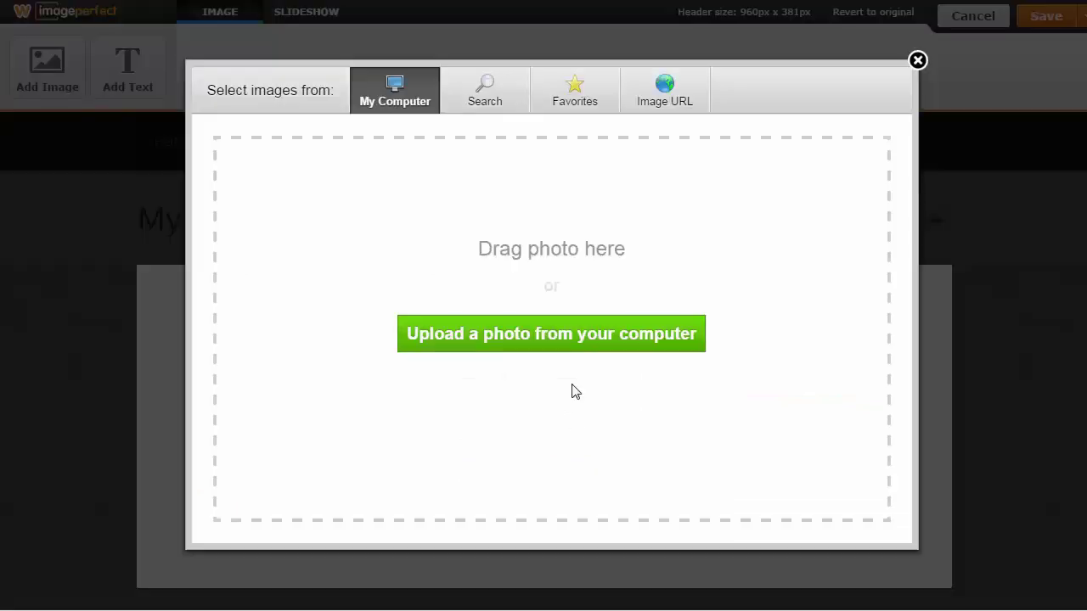
left_click(515, 104)
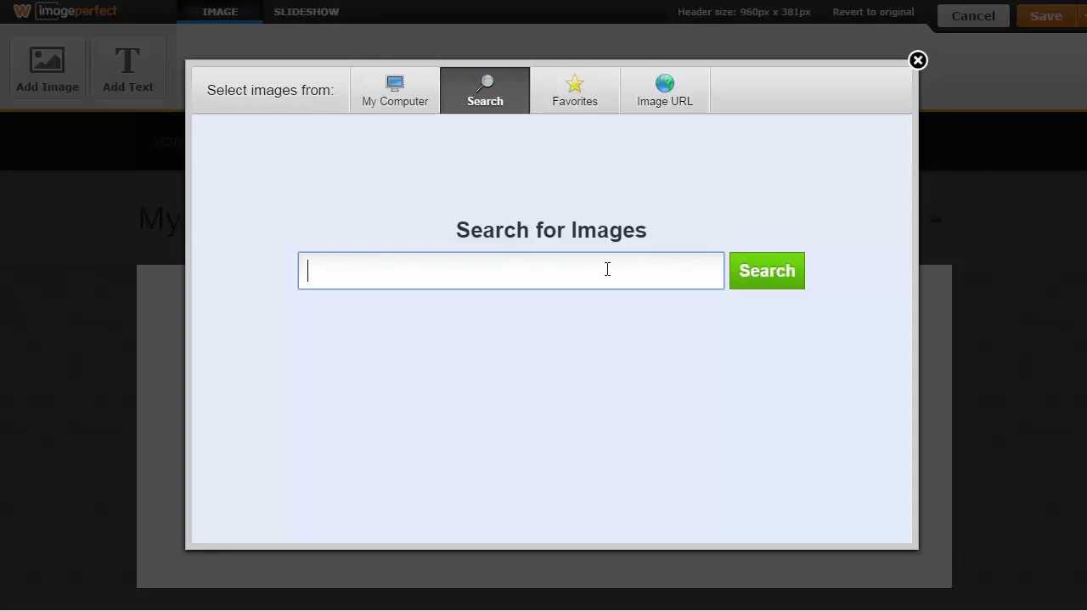
type("business")
key("Return")
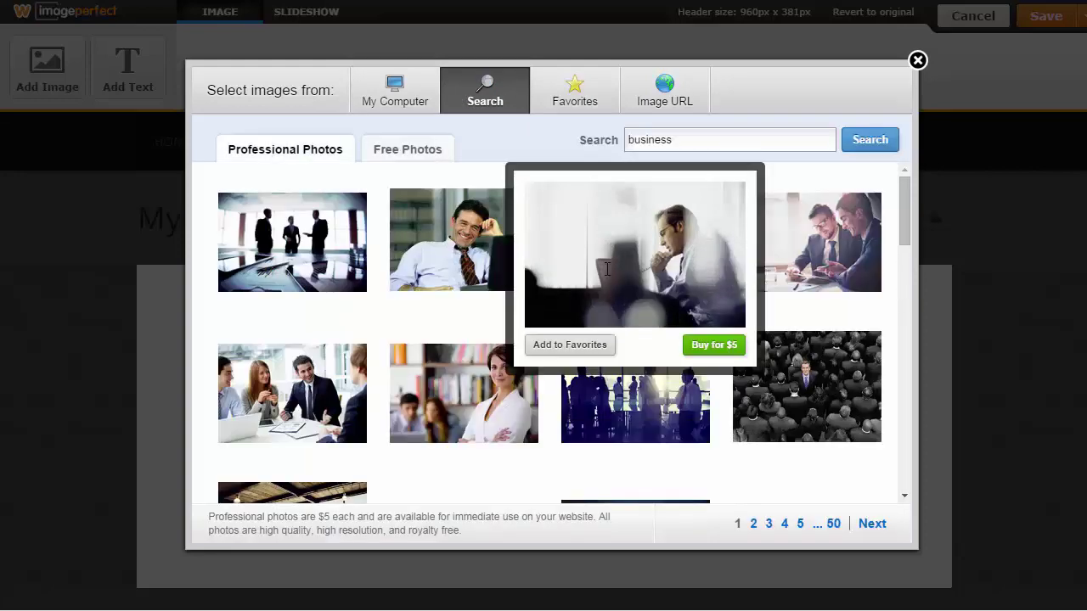
mouse_move(535, 448)
mouse_move(542, 244)
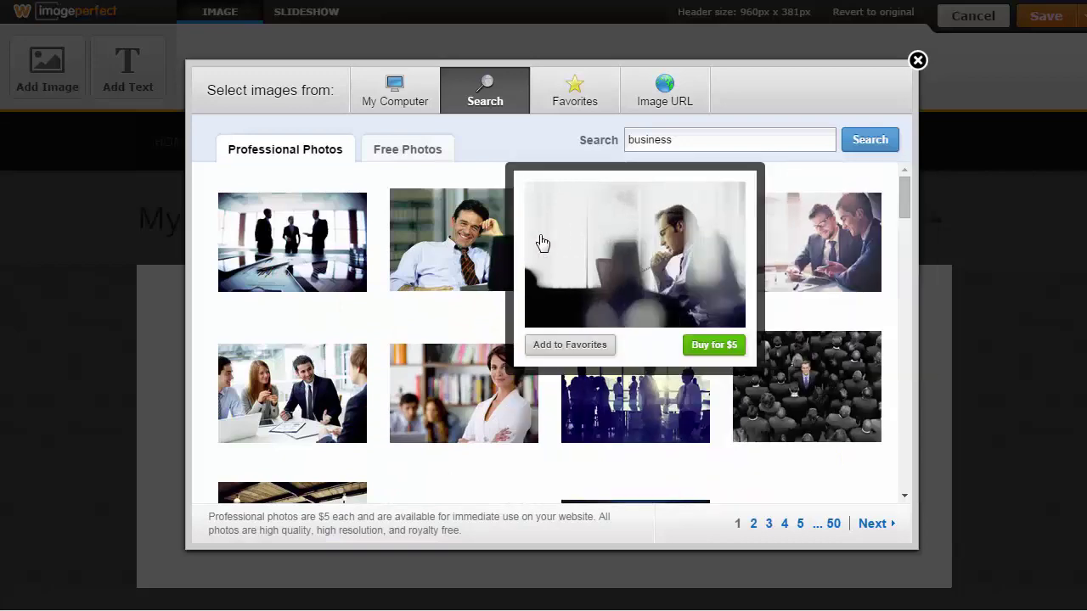
left_click(409, 151)
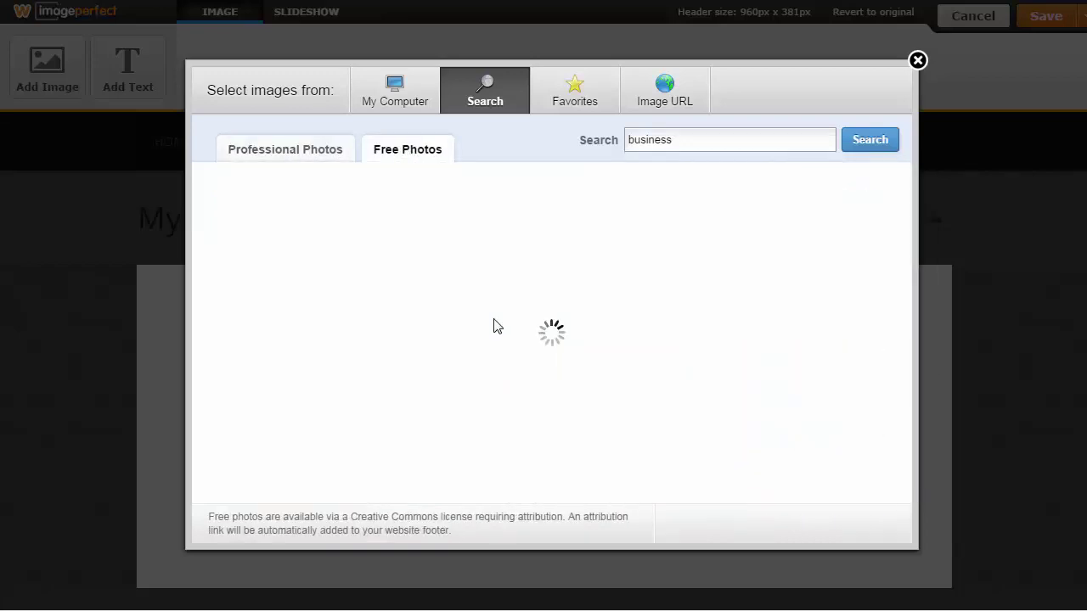
Step: Use the airplane photo as the header, nudged slightly up, saved to all pages
mouse_move(788, 265)
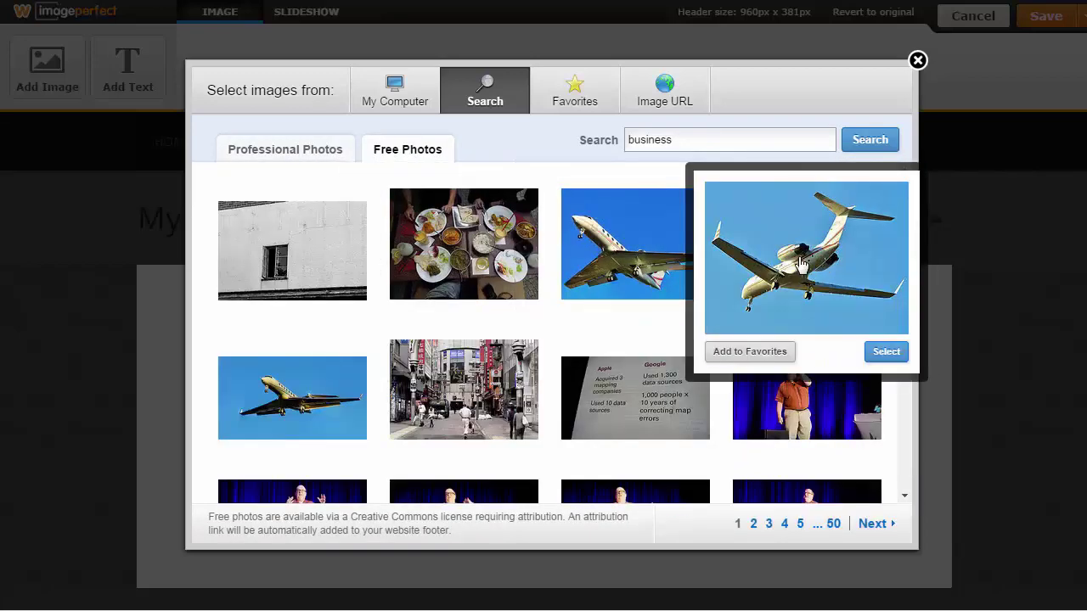
mouse_move(379, 261)
mouse_move(811, 290)
left_click(885, 357)
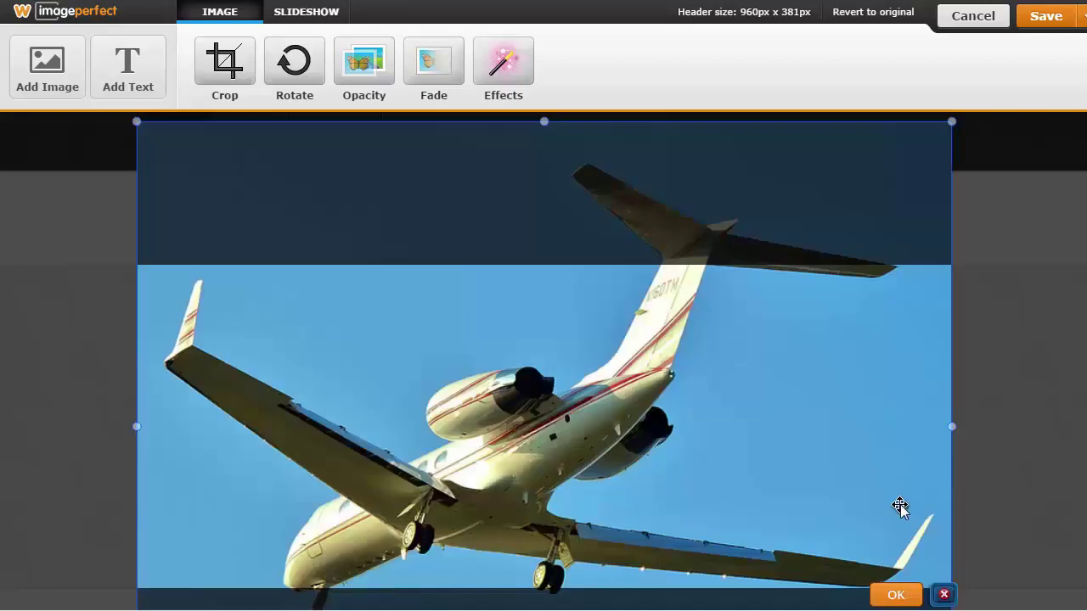
left_click_drag(835, 420, 807, 366)
left_click(902, 594)
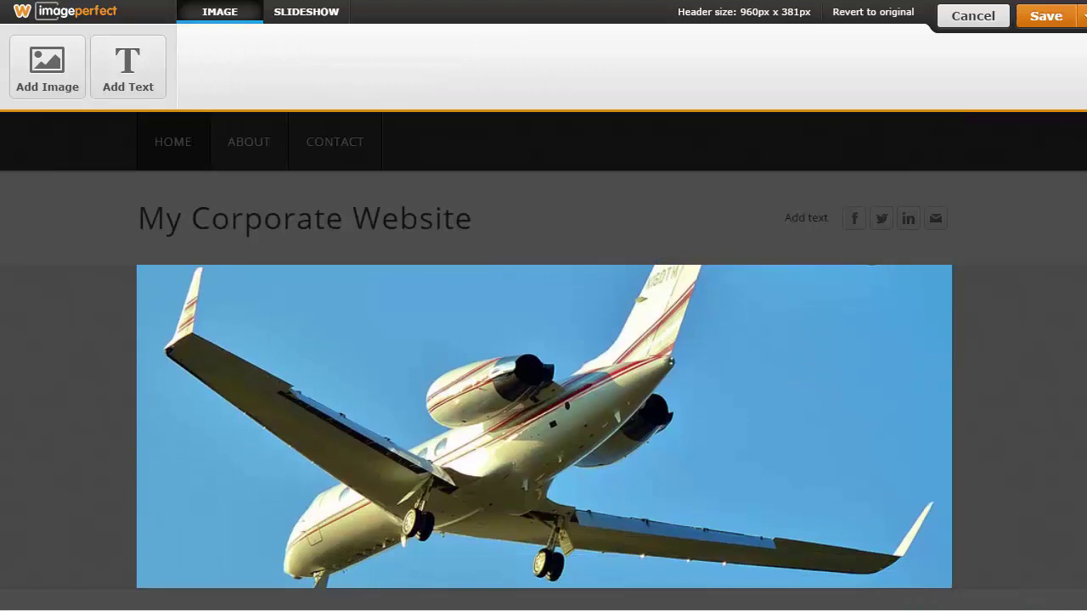
left_click(1048, 16)
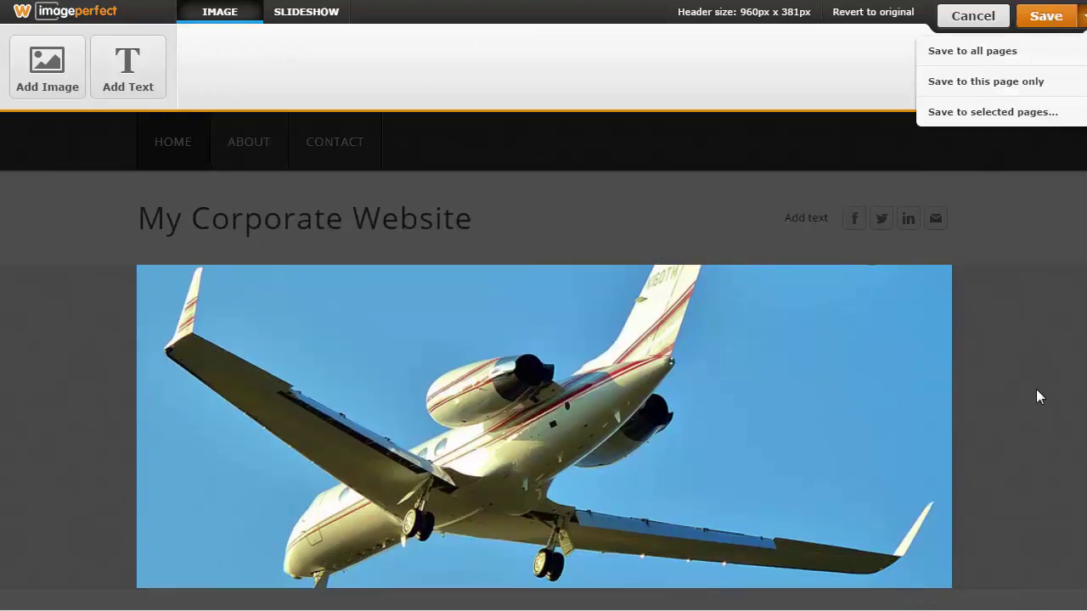
left_click(984, 60)
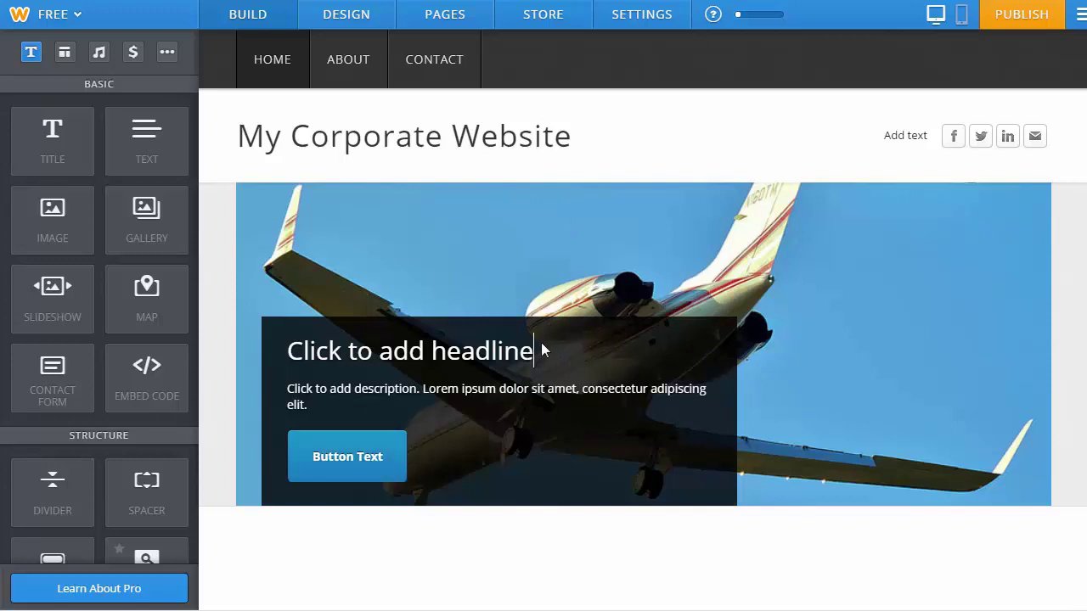
Step: Replace the hero headline with 'Fly with us' and delete the placeholder description
left_click_drag(541, 342, 256, 361)
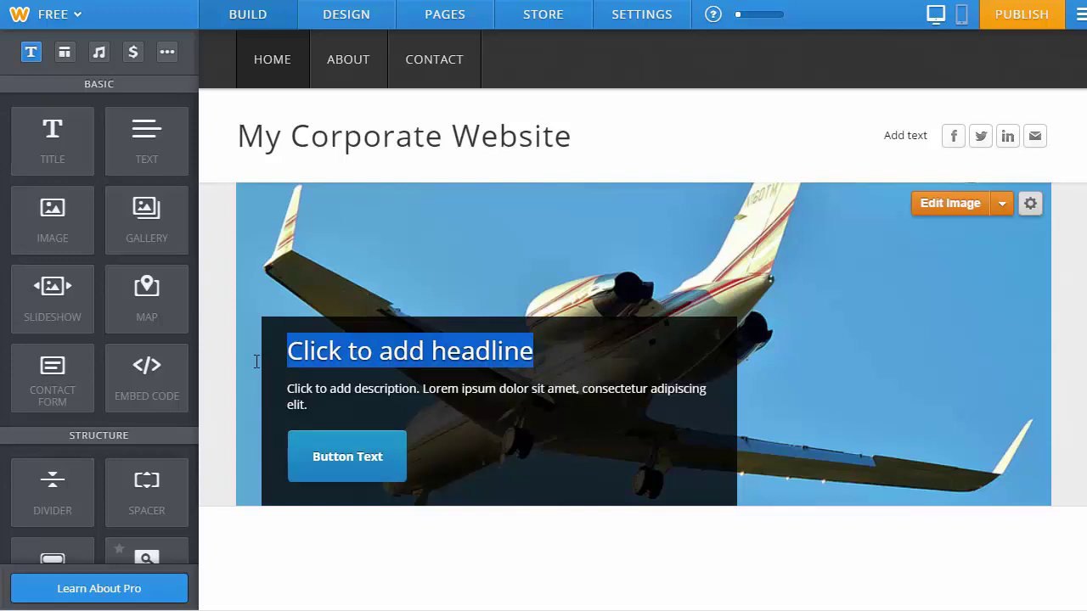
key("BackSpace")
type("Fly with us")
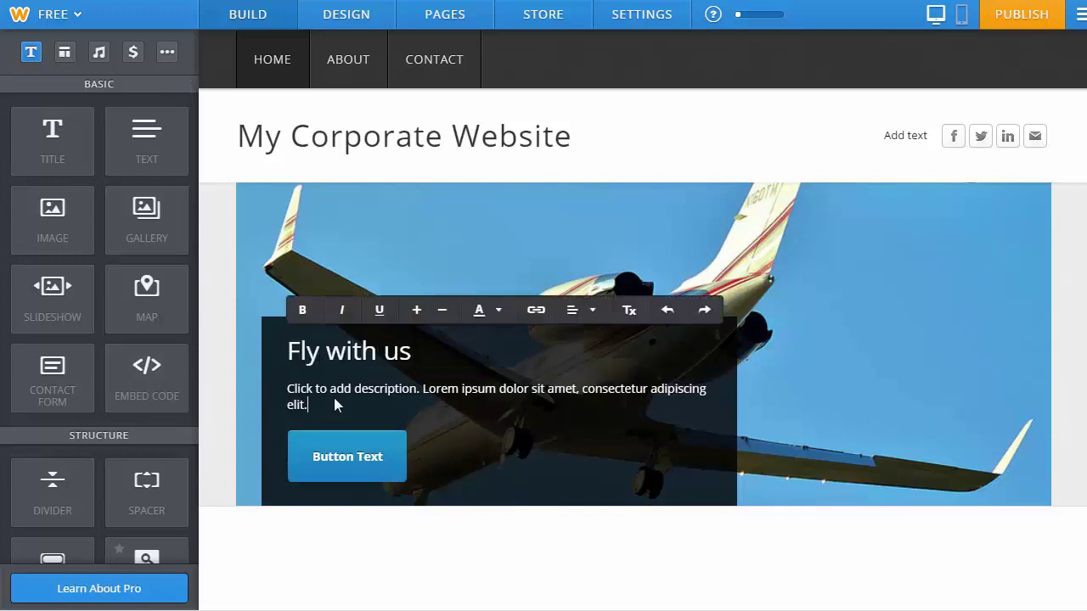
left_click_drag(334, 397, 290, 391)
key("BackSpace")
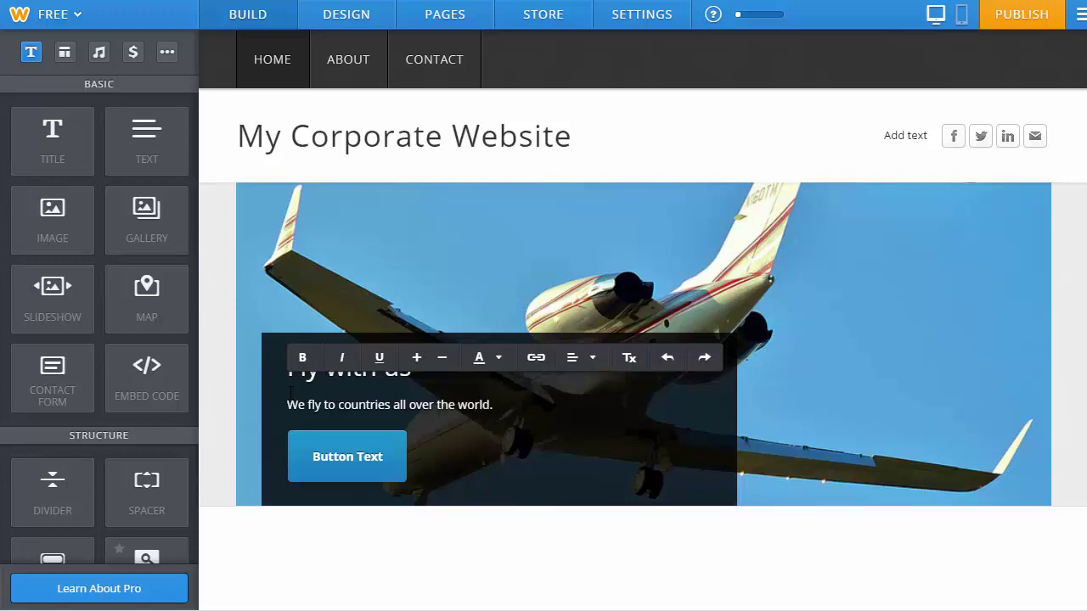
Step: Review the hero button's styles and link settings, closing them without adding a link
left_click(414, 478)
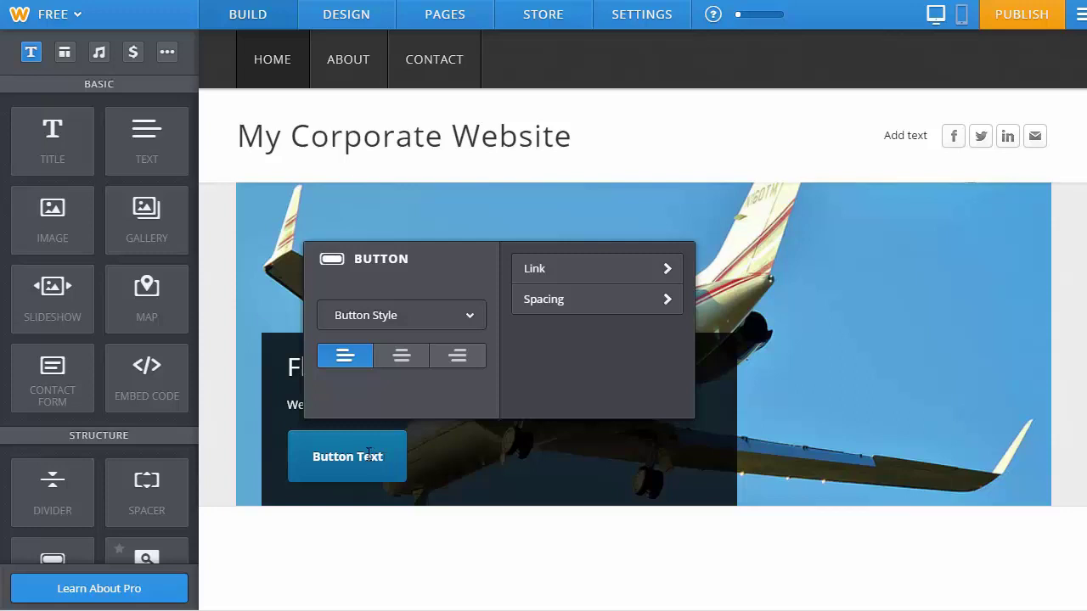
left_click(474, 320)
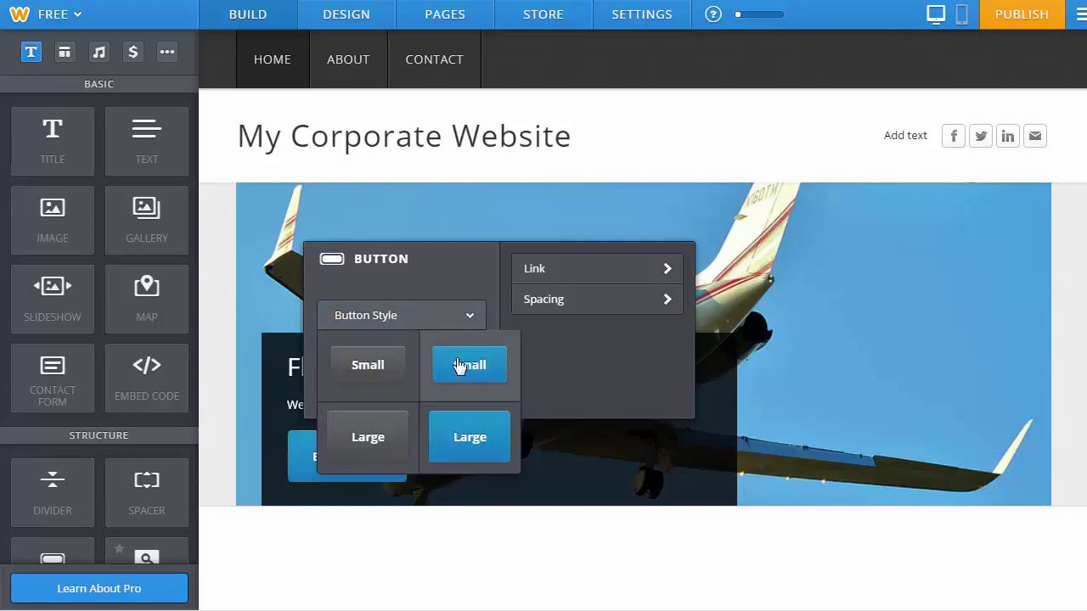
left_click(578, 270)
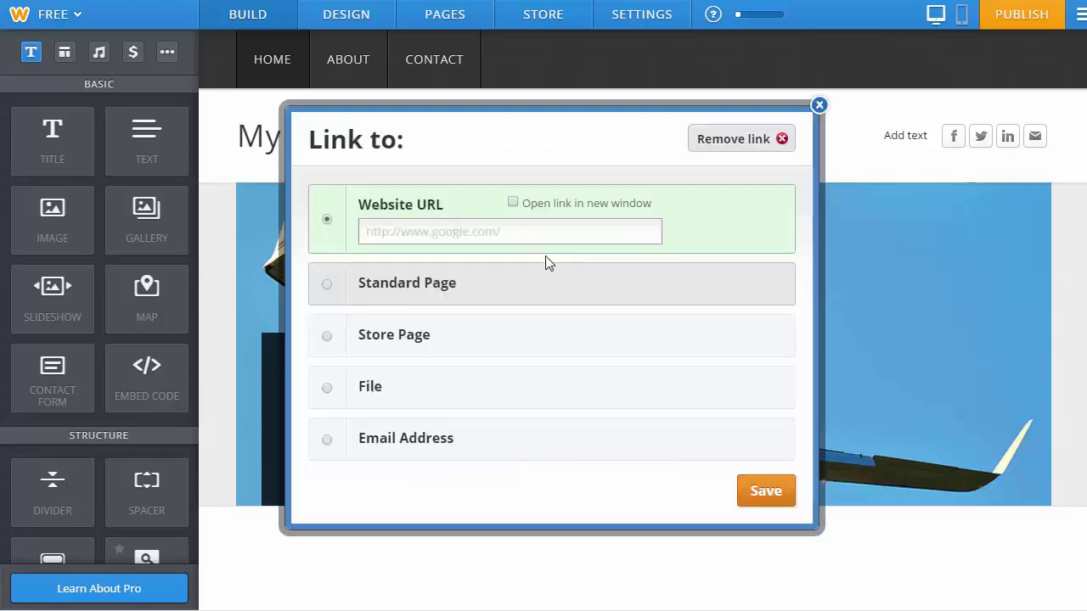
left_click(471, 238)
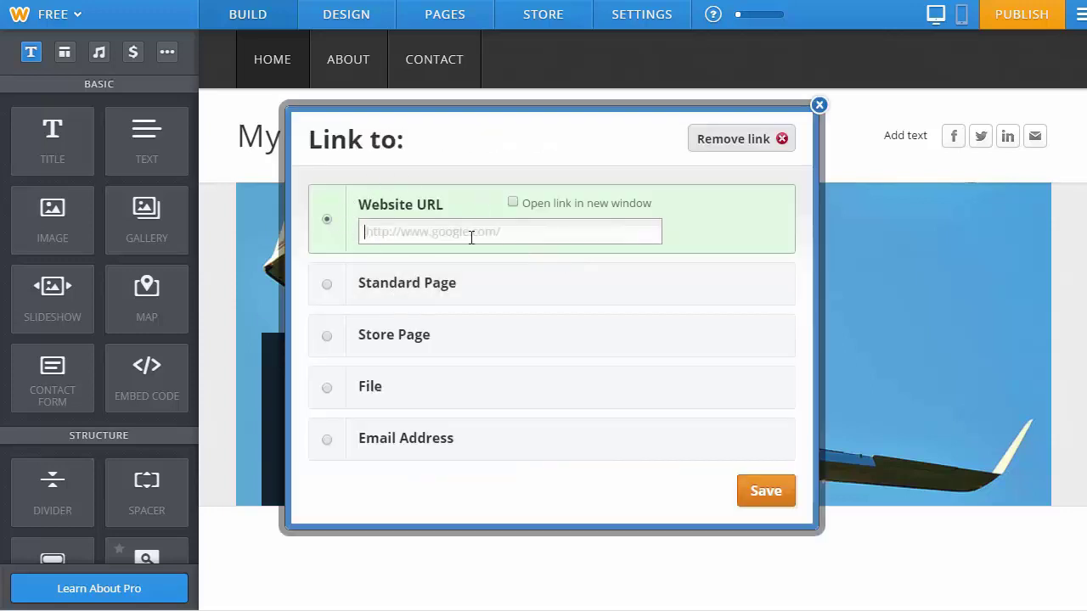
left_click(423, 232)
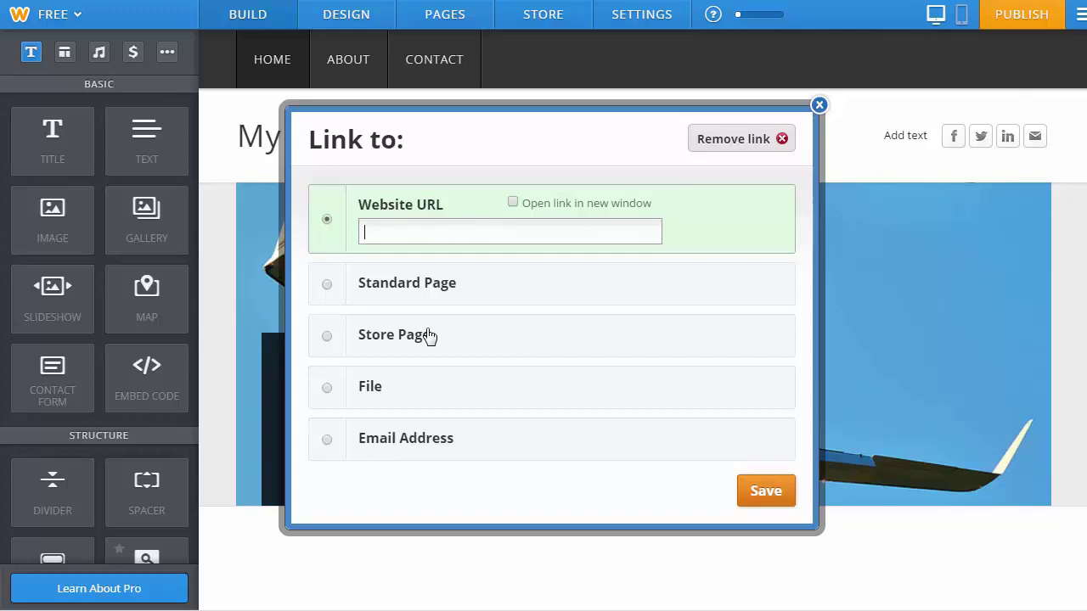
left_click(819, 105)
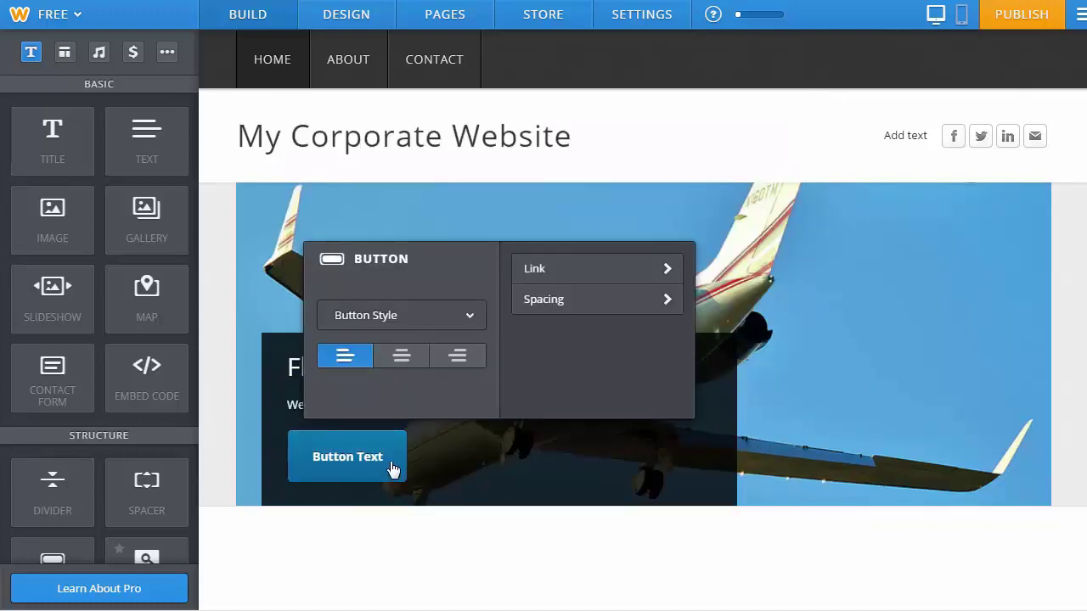
Step: Change the button label from 'Button Text' to 'Book Now'
left_click_drag(386, 459, 320, 460)
left_click(314, 460)
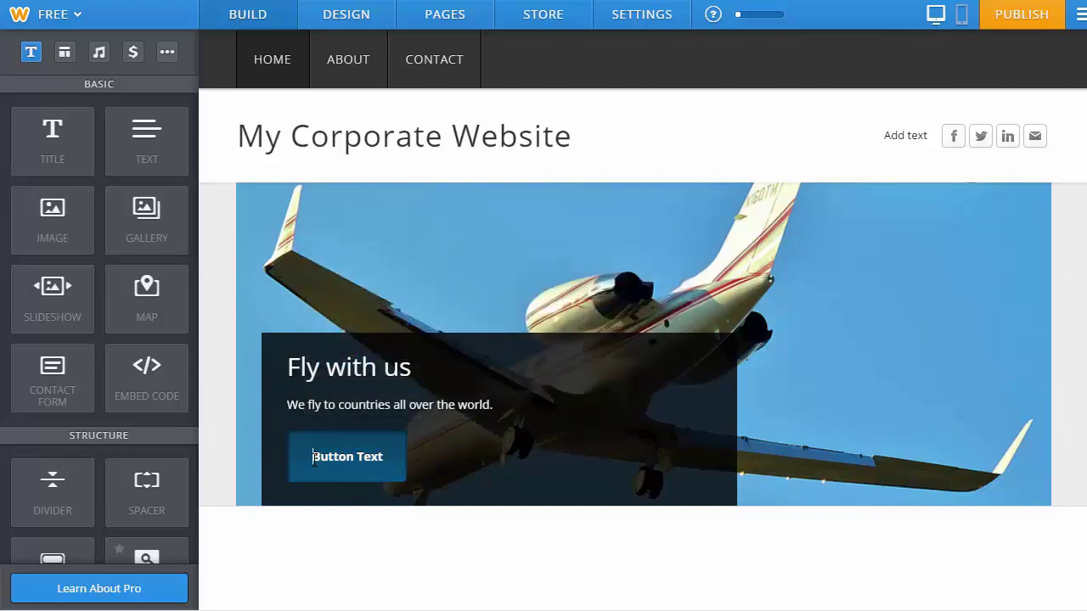
double_click(314, 459)
type("Book")
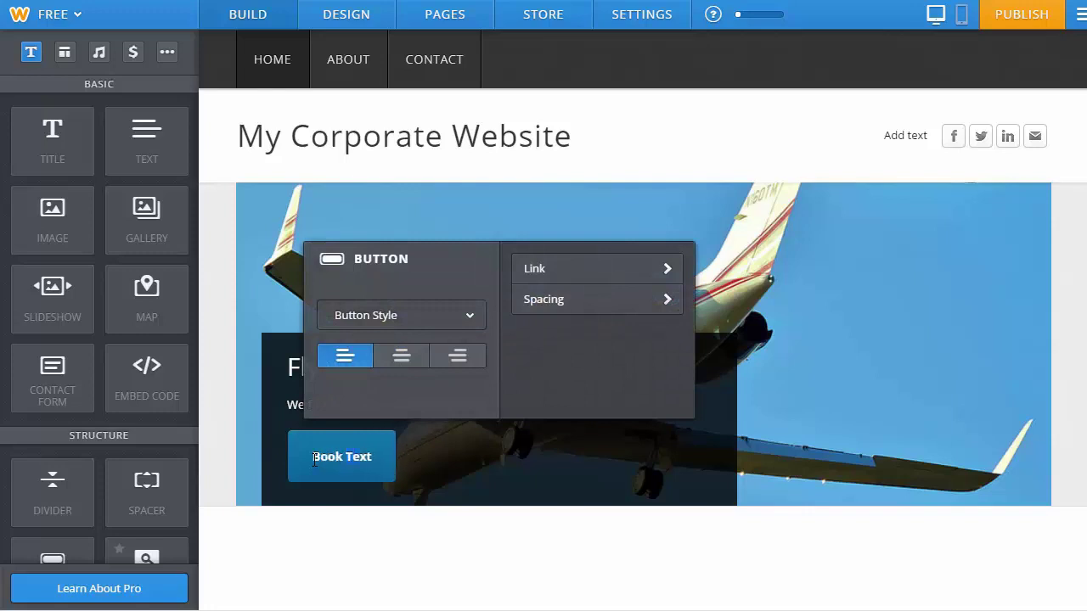
type(" Now")
left_click(846, 466)
scroll(861, 392, "down", 4)
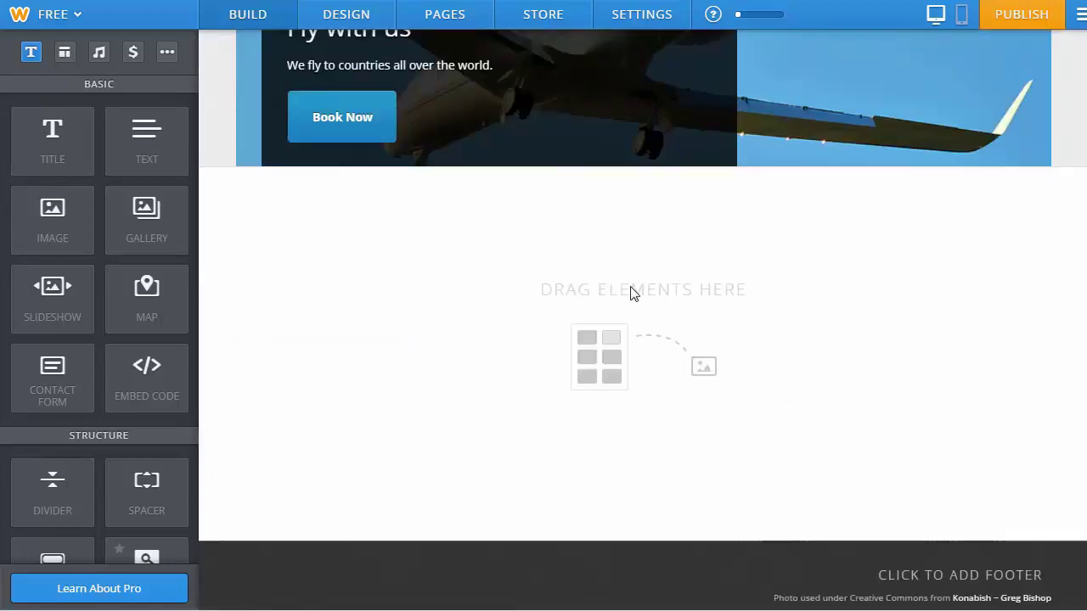
Step: Add a title and a text paragraph to the empty section below the hero
scroll(738, 367, "down", 1)
scroll(738, 367, "up", 4)
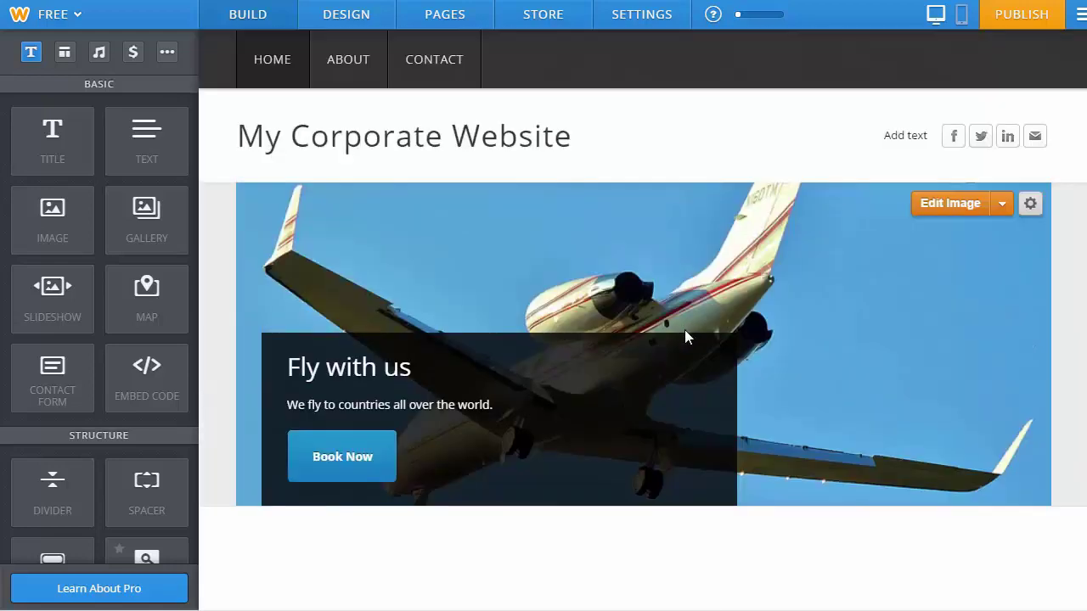
scroll(685, 337, "down", 4)
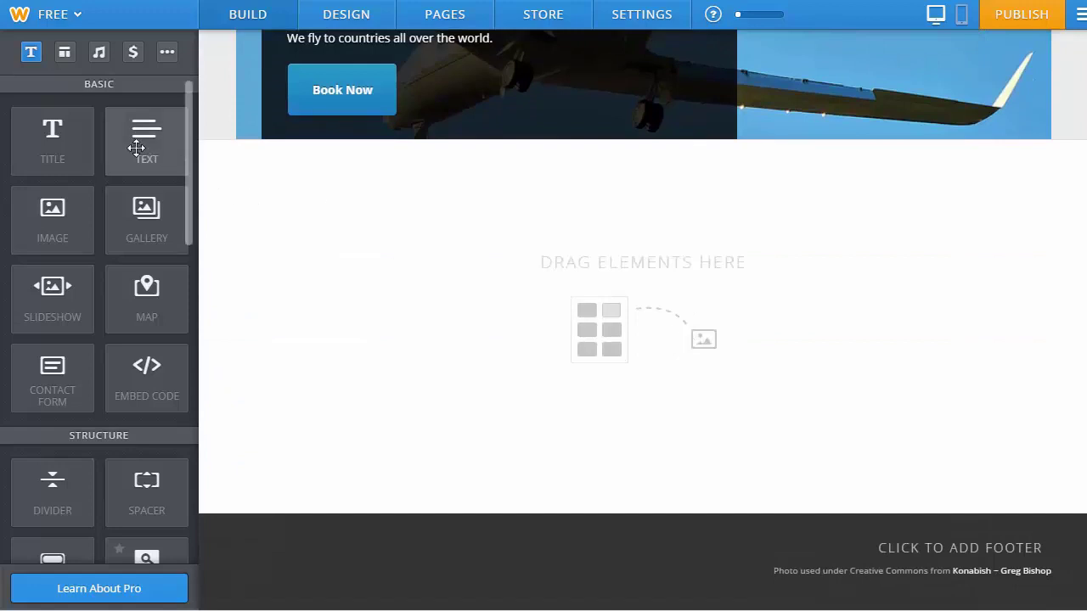
left_click_drag(268, 182, 270, 184)
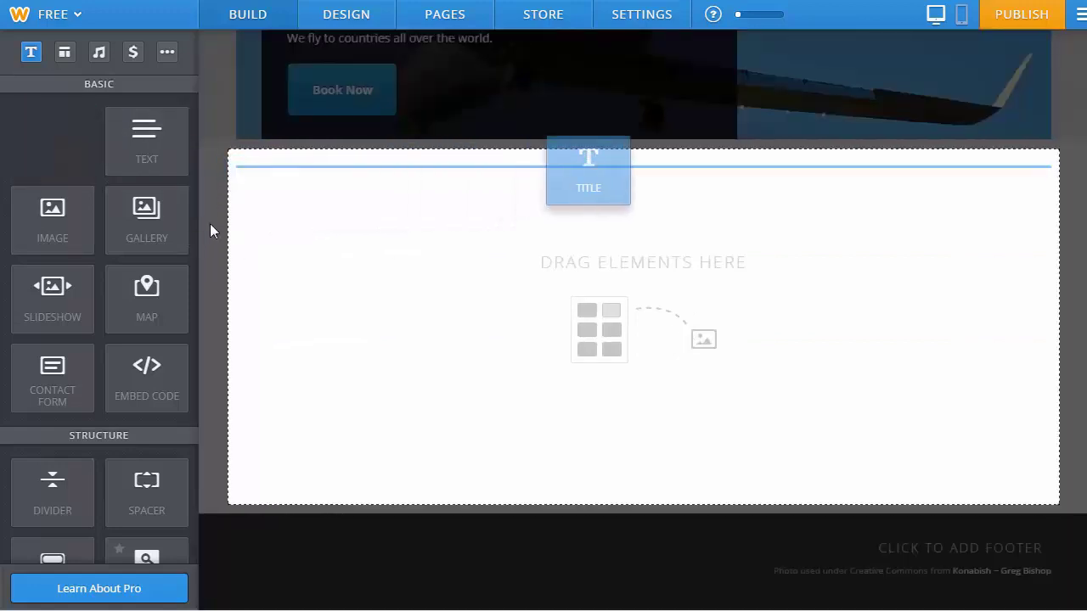
left_click_drag(142, 146, 330, 269)
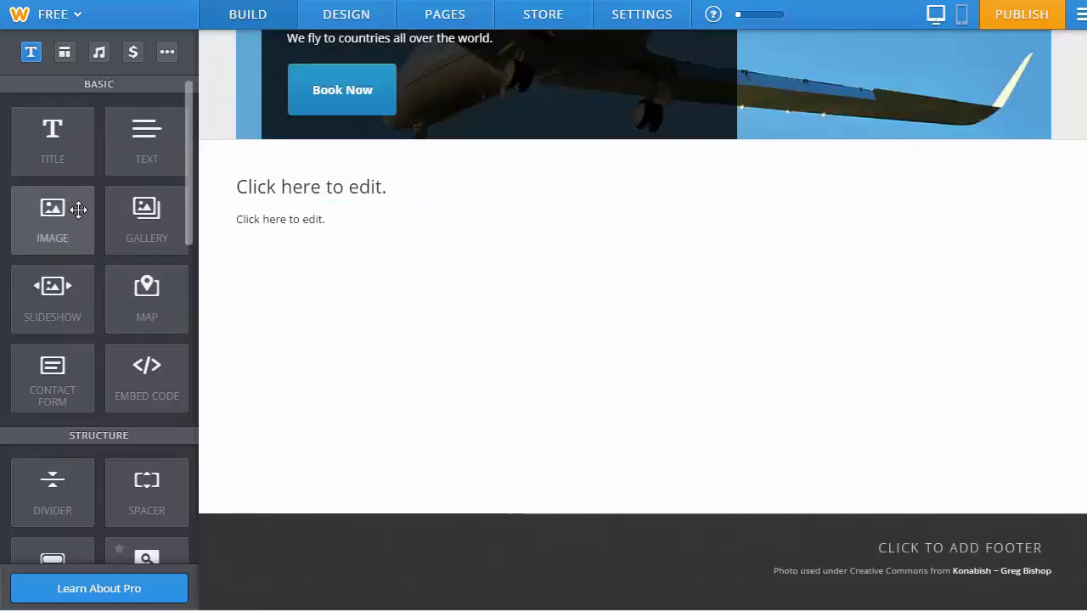
Step: Enter 'More about us' as the title and the company information line as text
left_click(325, 190)
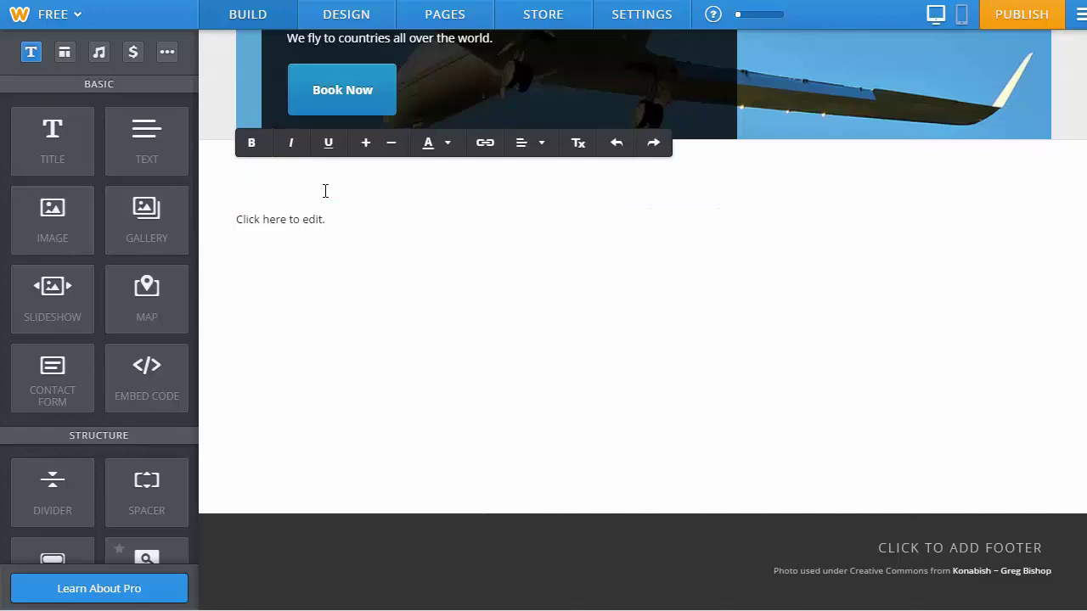
type("Mire")
key("BackSpace")
key("BackSpace")
key("BackSpace")
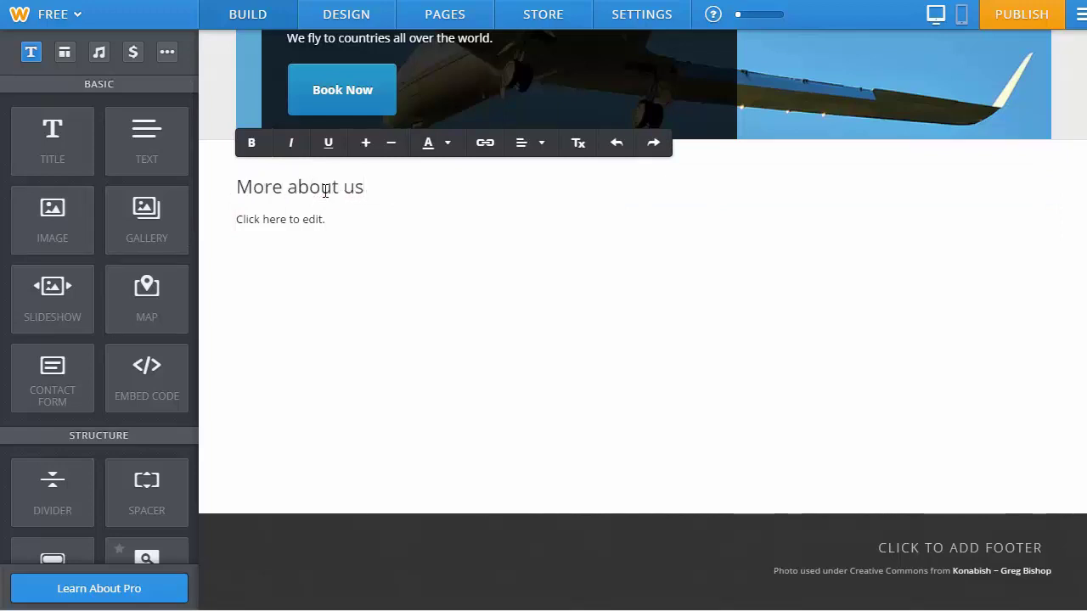
left_click(322, 218)
type("Enter more information about your company here.")
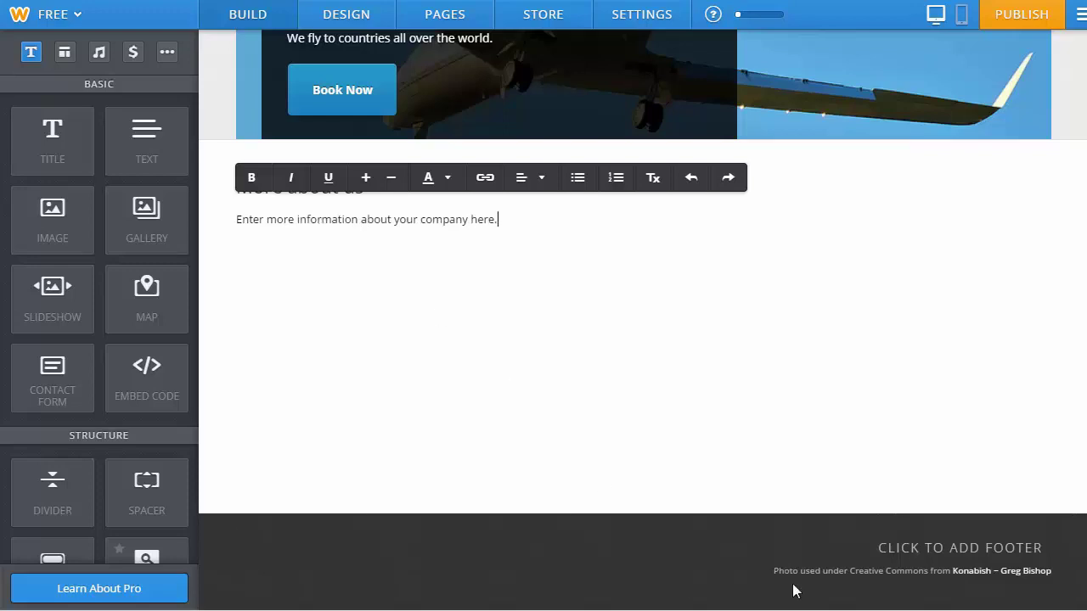
left_click(795, 581)
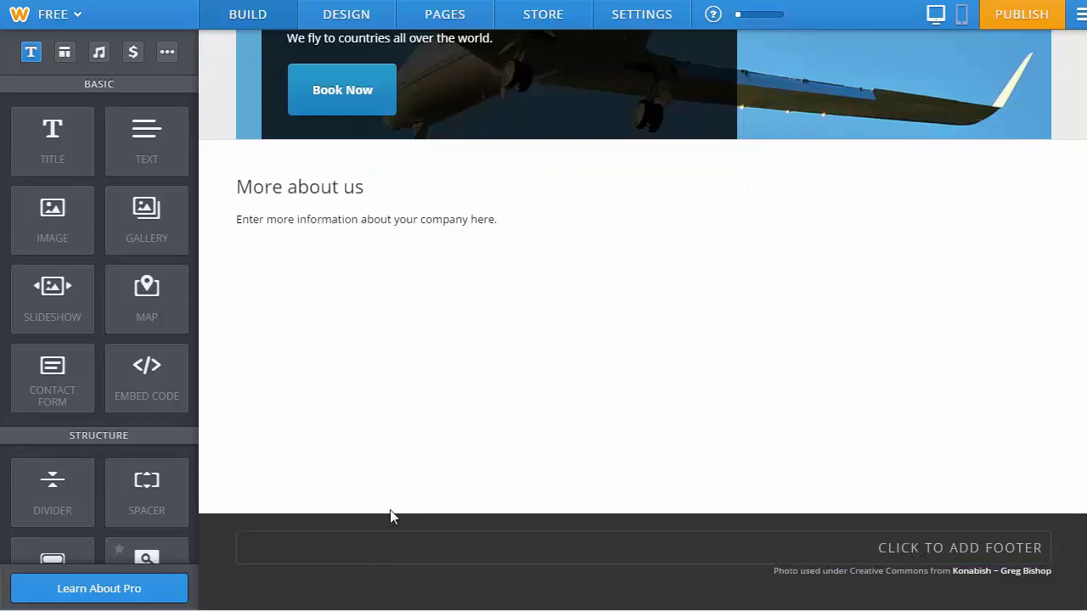
Step: Open the site's page list and select the About page's settings
scroll(859, 516, "up", 5)
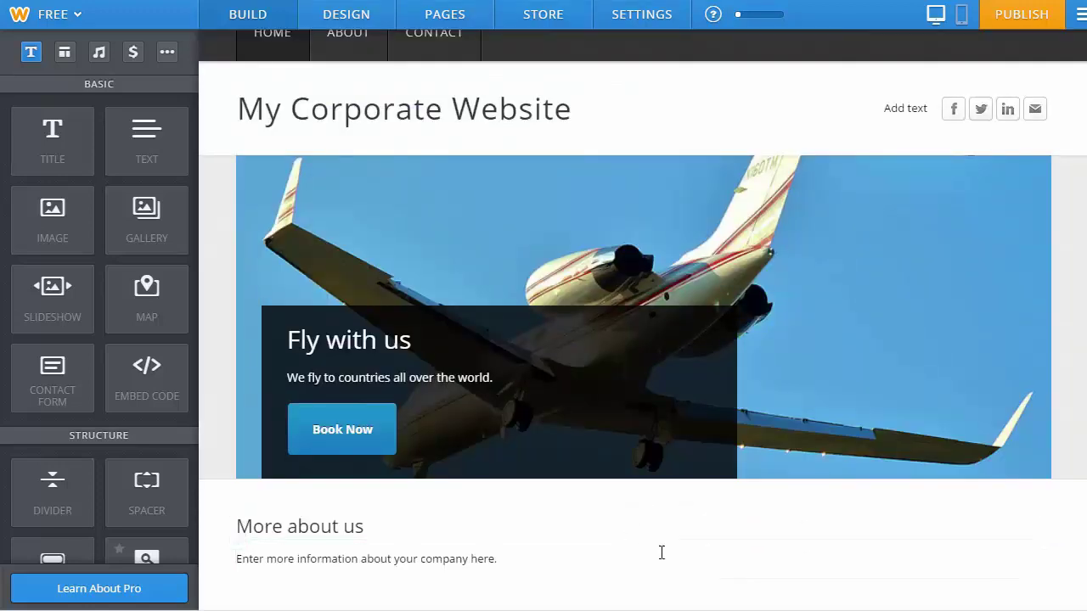
scroll(818, 544, "up", 1)
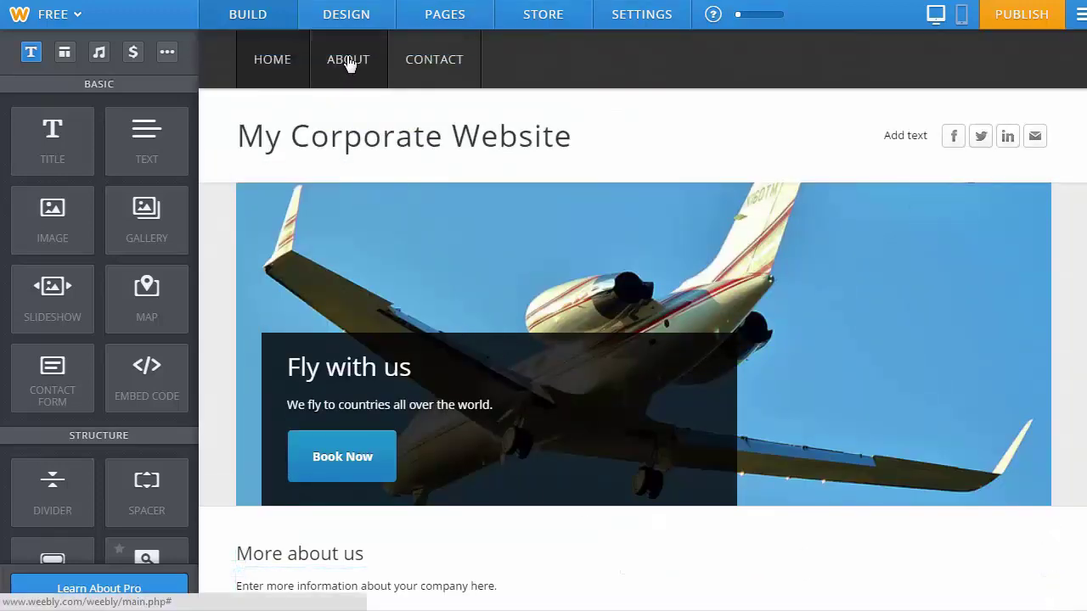
left_click(441, 20)
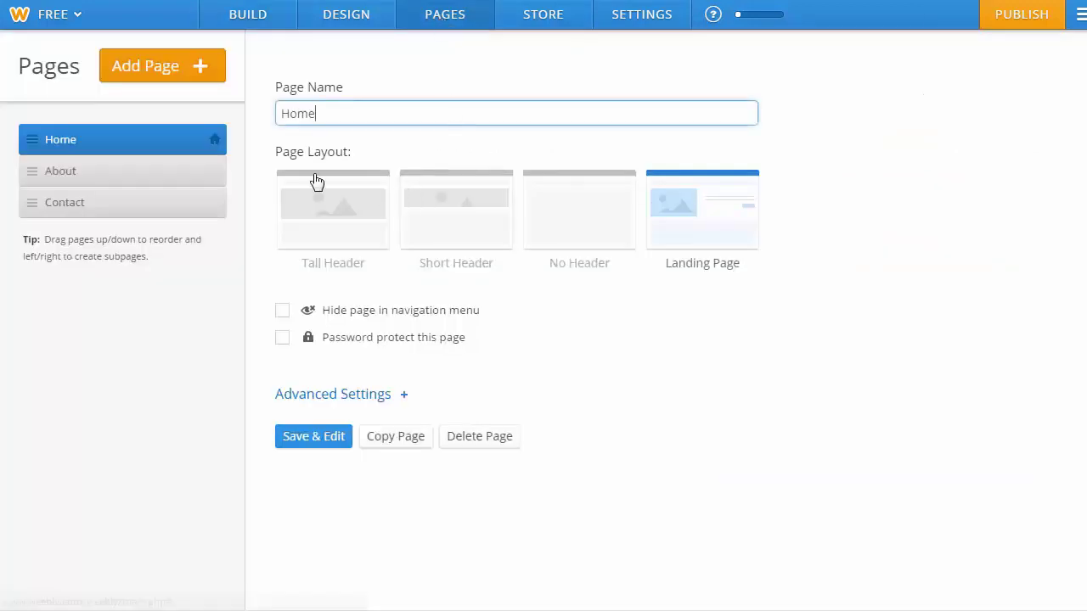
left_click(117, 178)
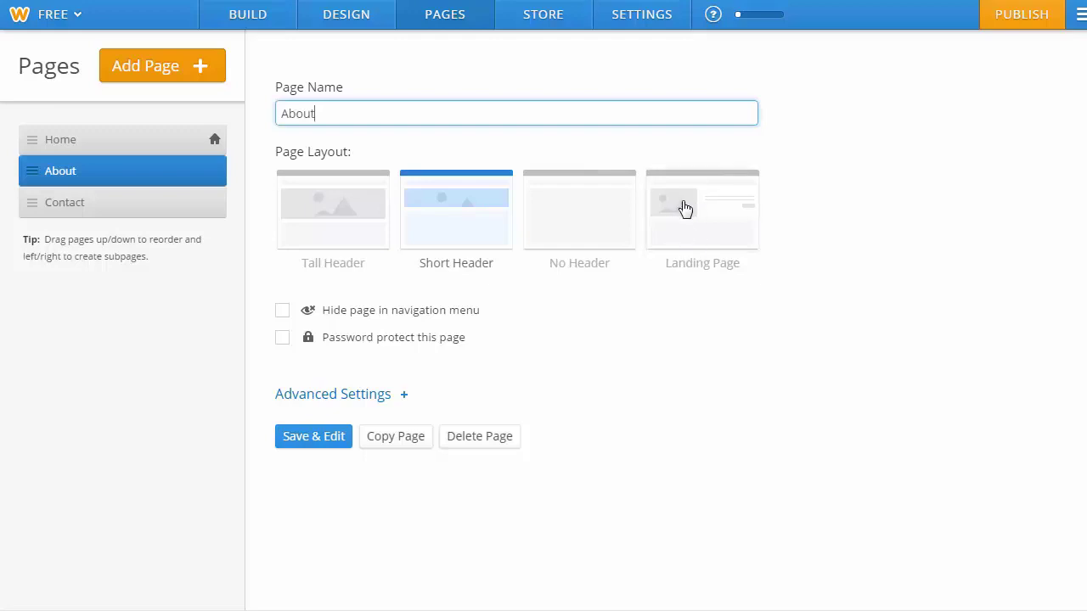
Step: Start editing the About page and place a map in its empty content area
left_click(313, 437)
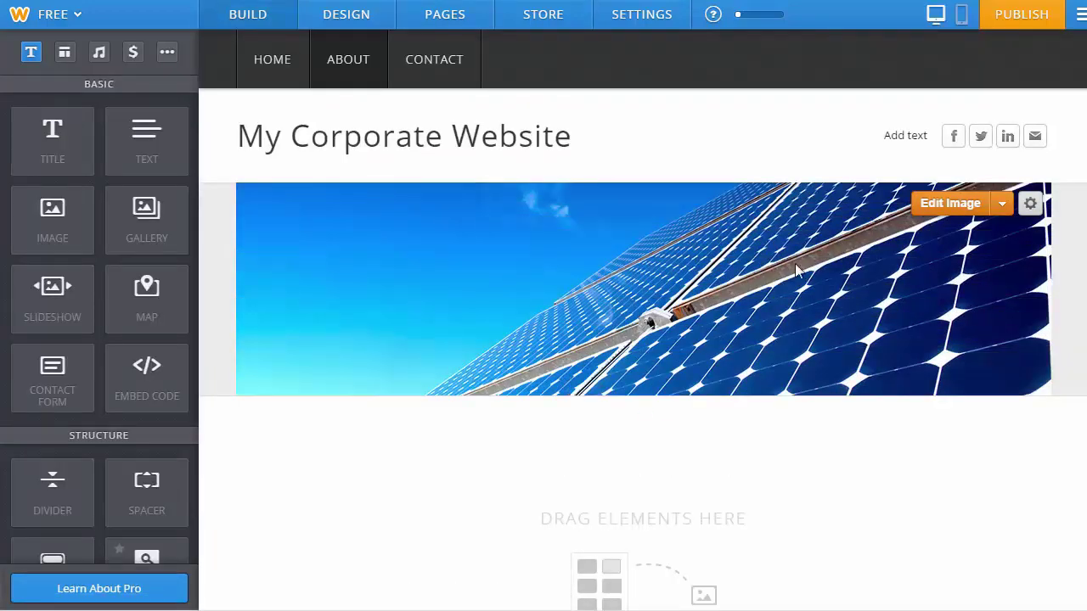
scroll(812, 202, "down", 1)
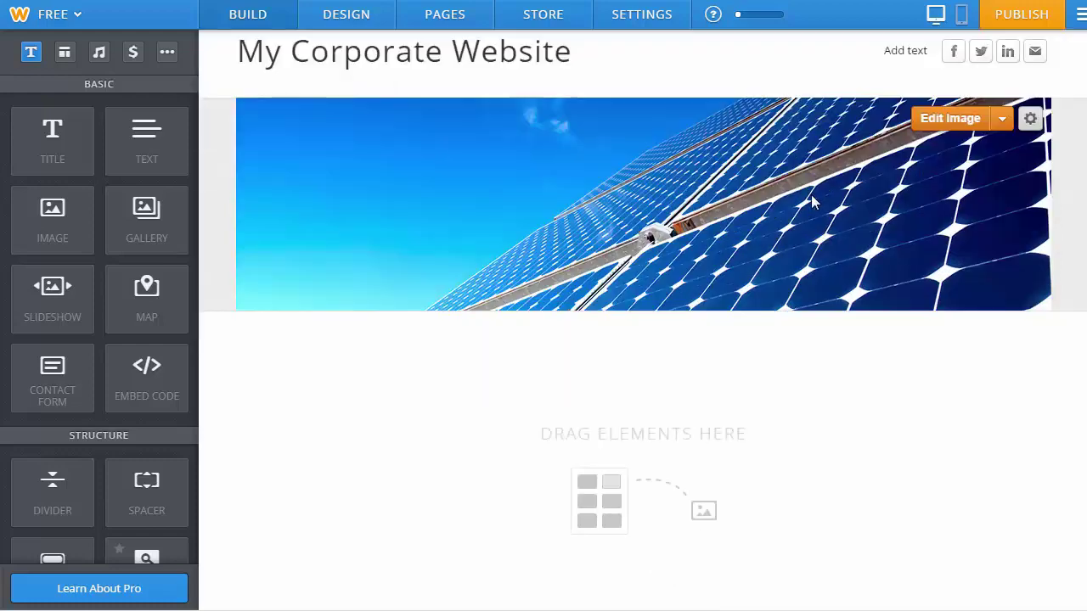
left_click(1011, 126)
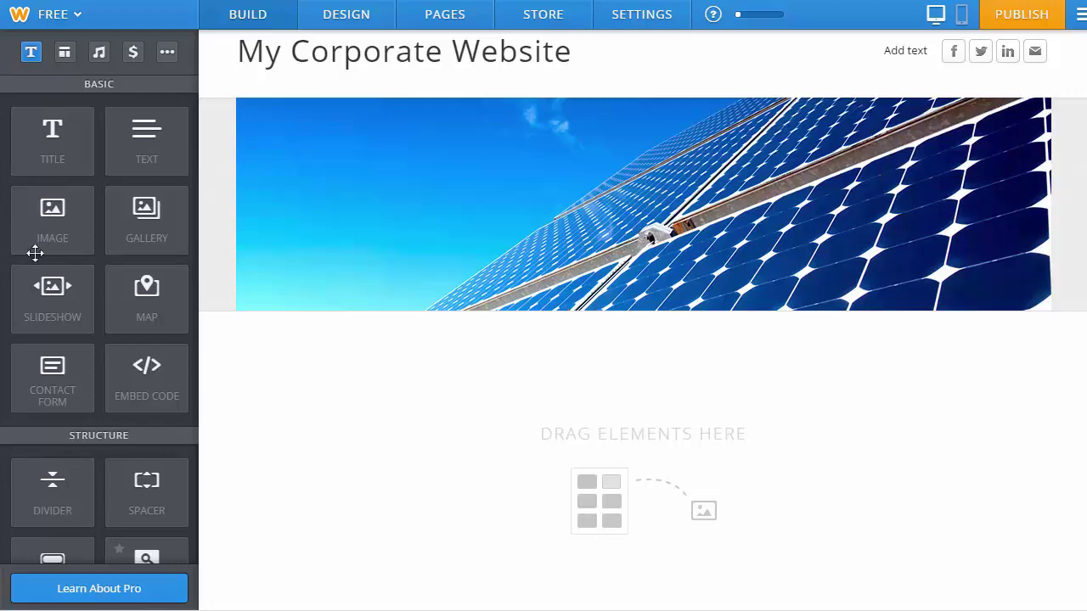
left_click_drag(149, 298, 306, 429)
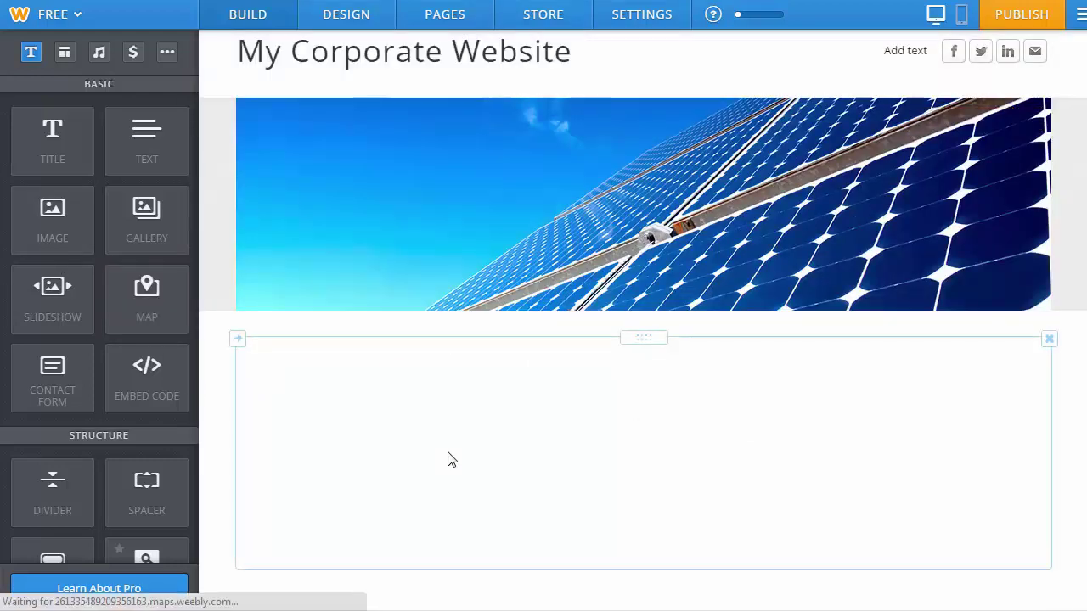
Step: Add a contact form beside the map and a text block beneath it
scroll(889, 436, "down", 1)
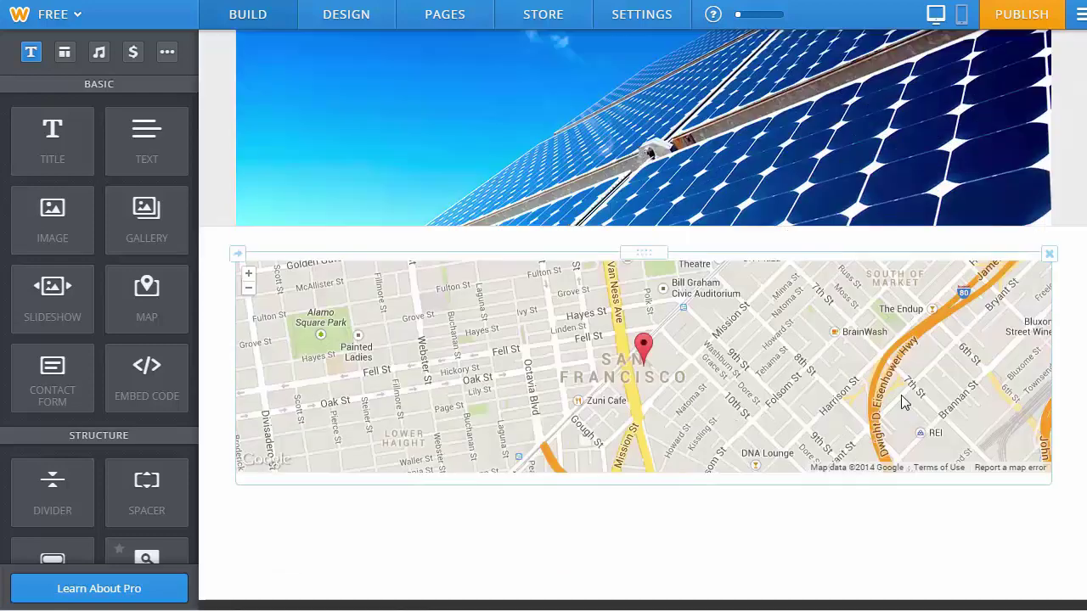
left_click_drag(71, 389, 1002, 501)
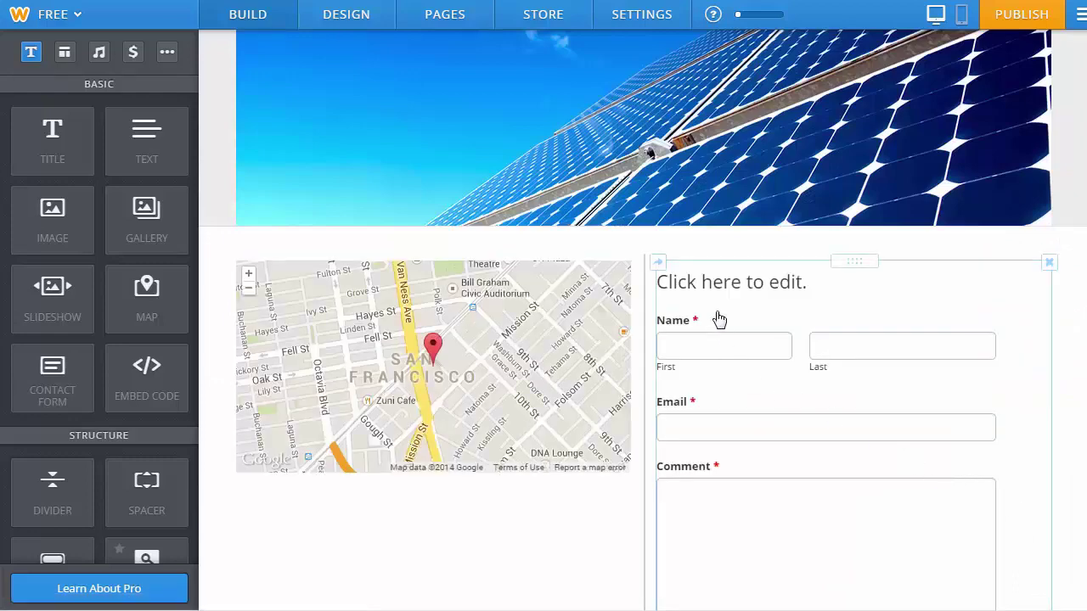
scroll(722, 340, "down", 2)
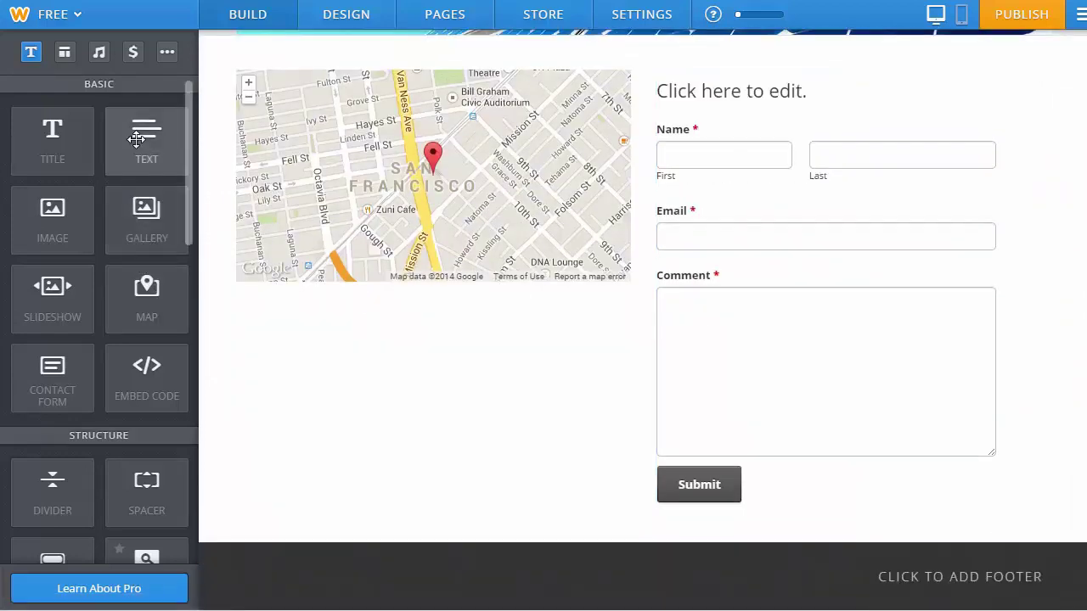
left_click_drag(146, 135, 388, 331)
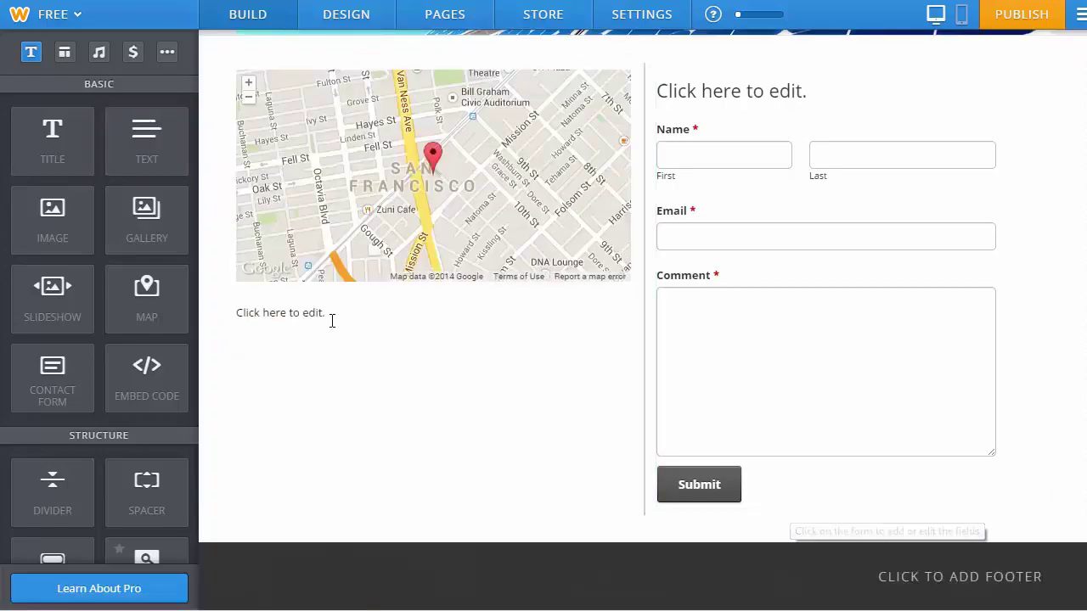
scroll(931, 534, "up", 2)
scroll(929, 524, "down", 2)
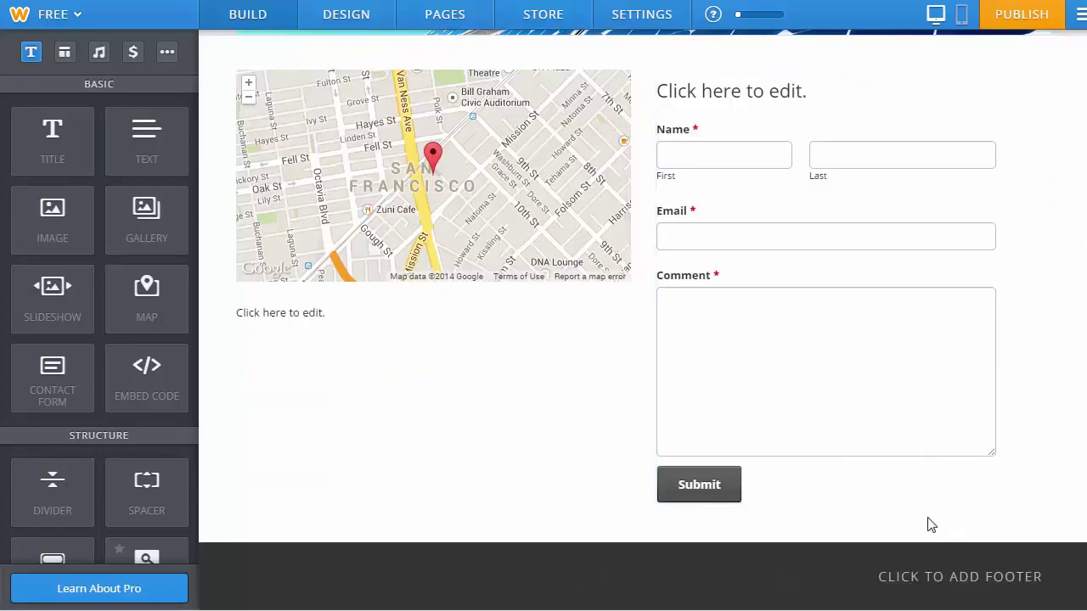
scroll(928, 523, "up", 3)
scroll(929, 523, "down", 3)
scroll(930, 525, "up", 3)
scroll(928, 524, "down", 4)
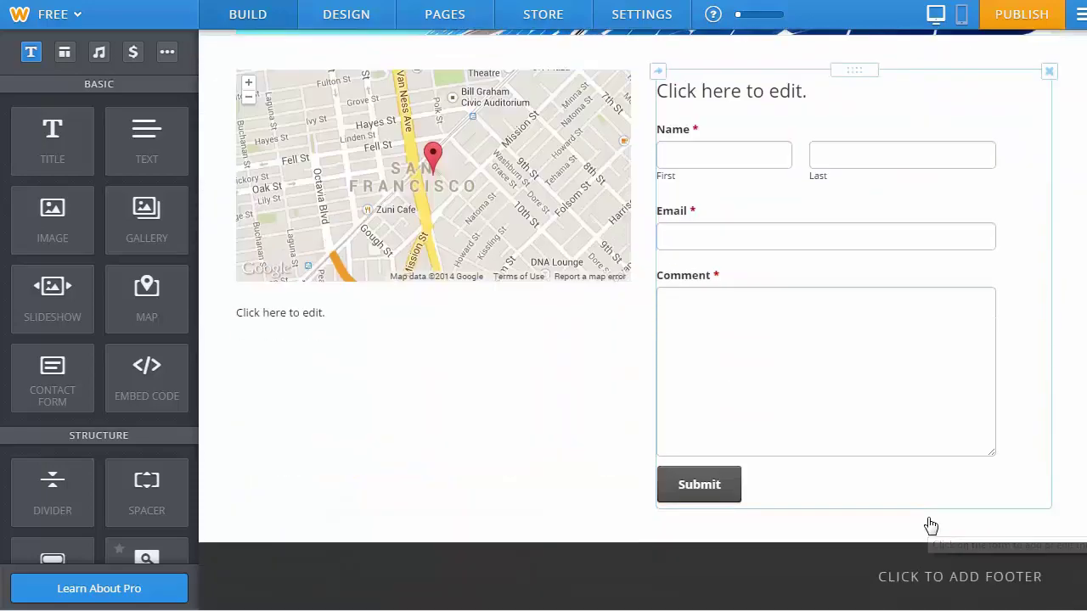
scroll(926, 524, "up", 4)
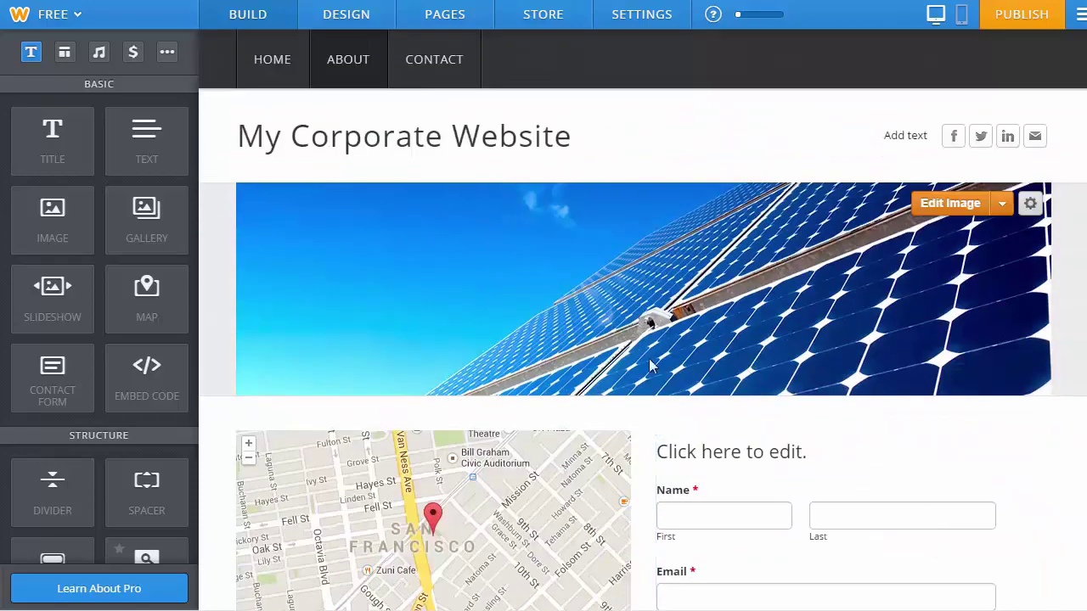
Step: Browse the Design tab's font options, then try enabling the Search Box
left_click(356, 17)
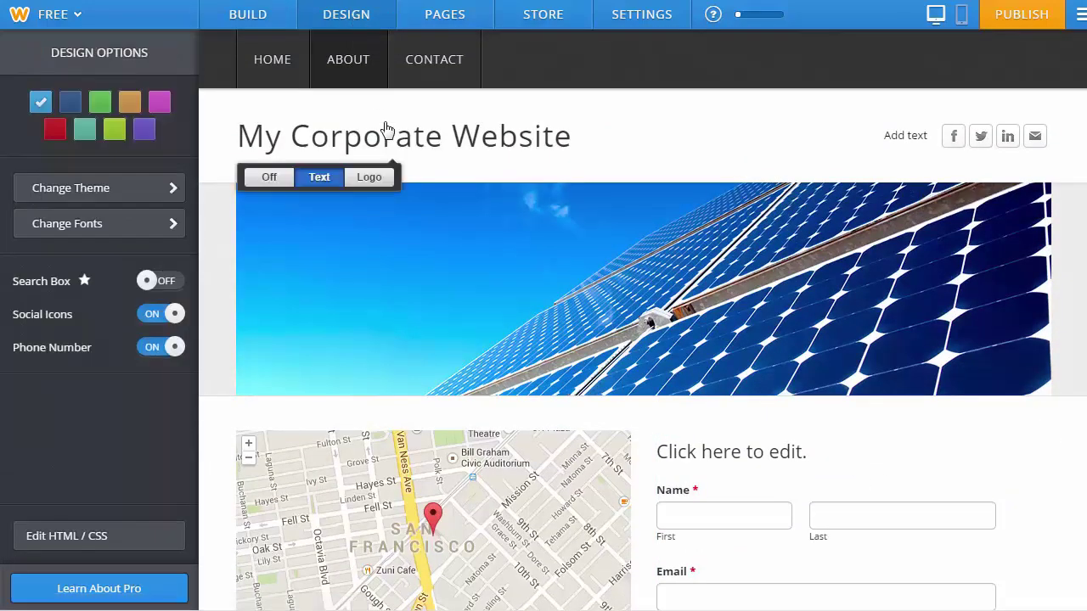
left_click(141, 234)
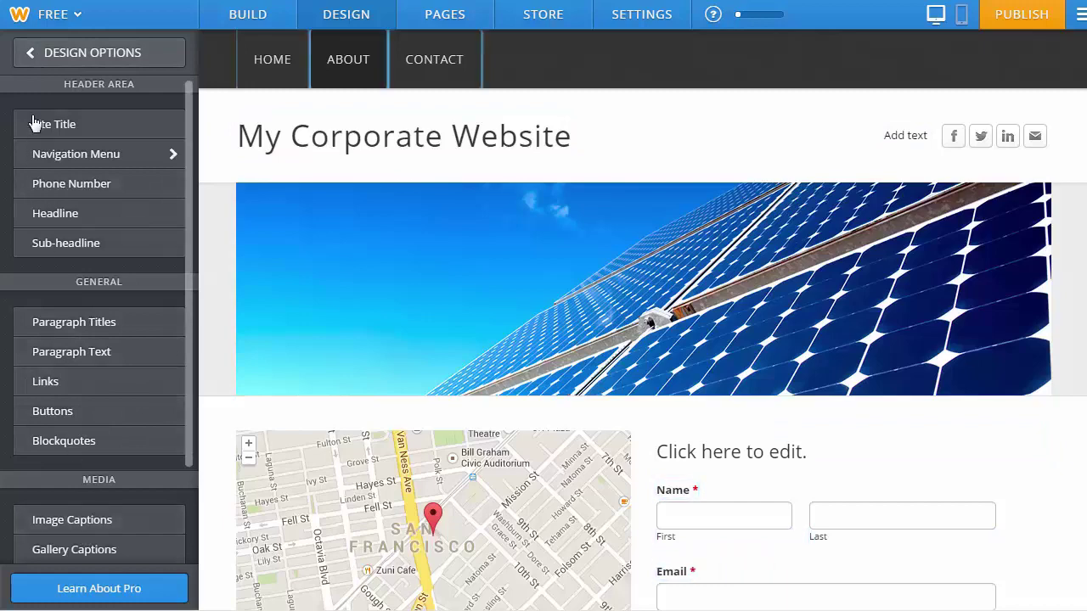
left_click(44, 59)
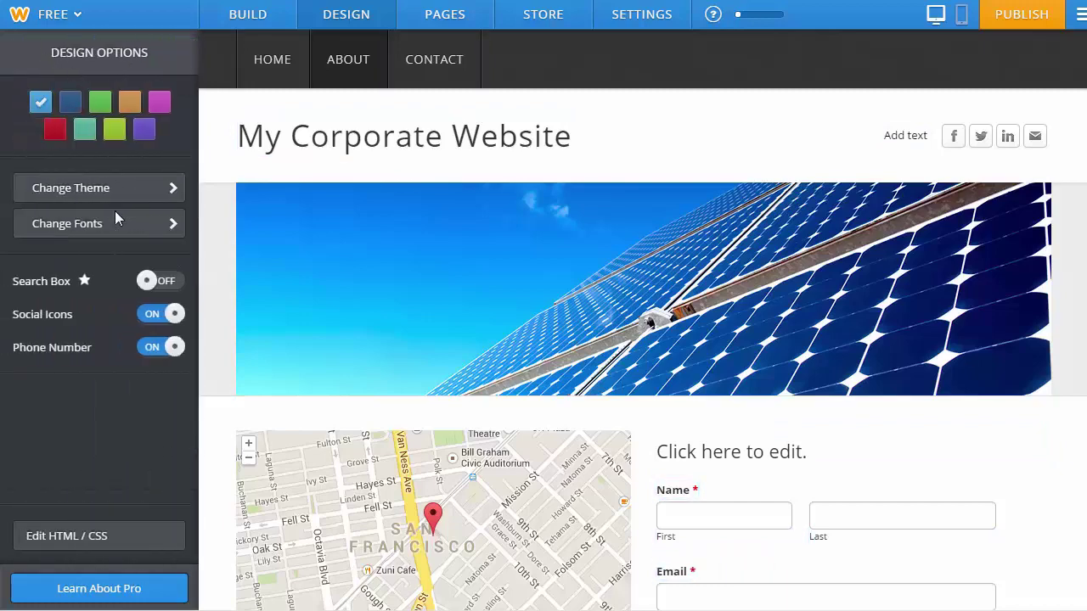
left_click(161, 283)
Step: Select the 'My Corporate Website' header title, then bring up the General settings with the site address
left_click(563, 142)
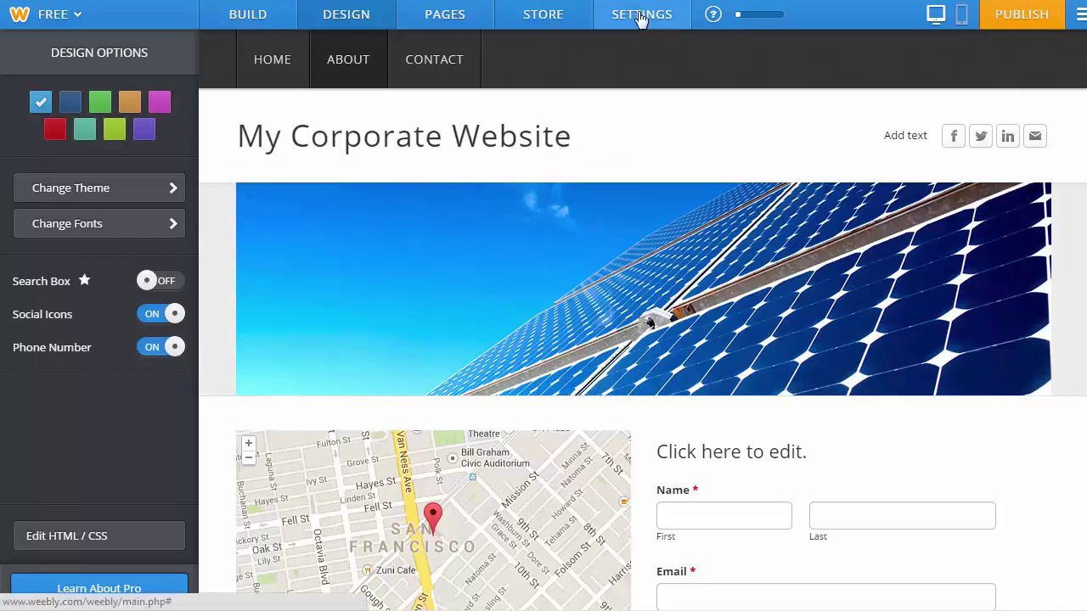
left_click(641, 17)
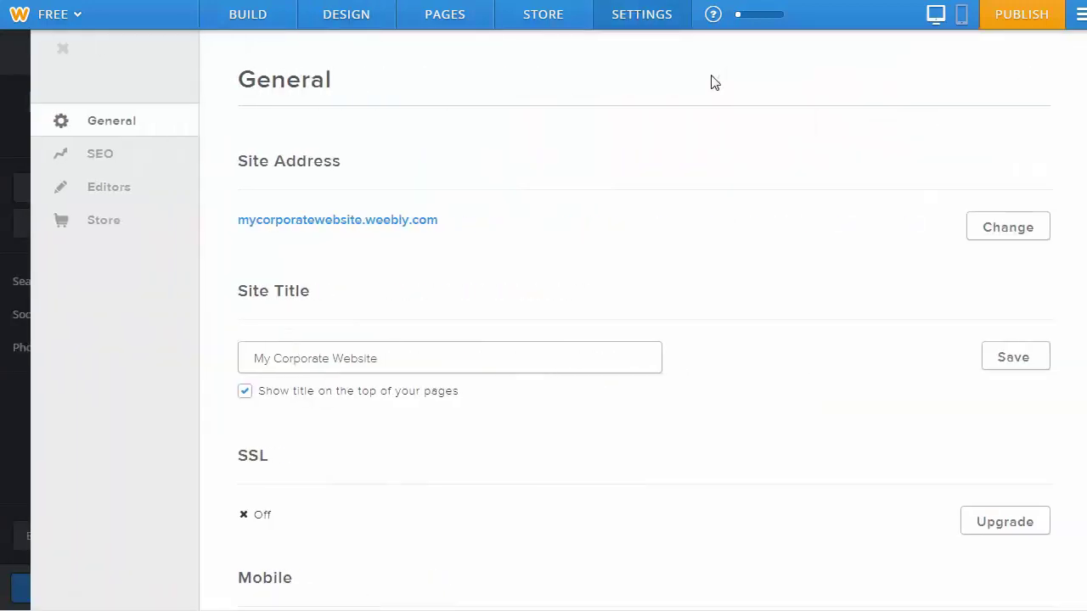